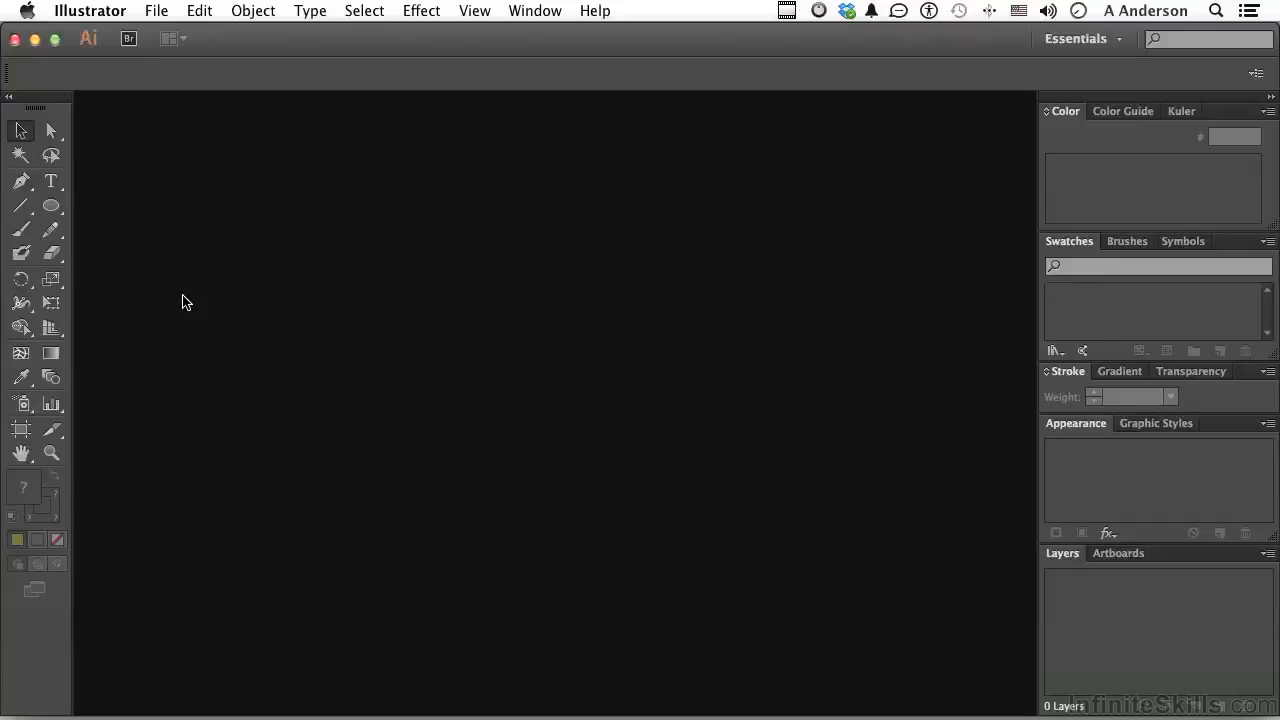
Create a new document using the Web profile at 960 x 560 px
{"action": "left_click", "coordinate": [158, 11]}
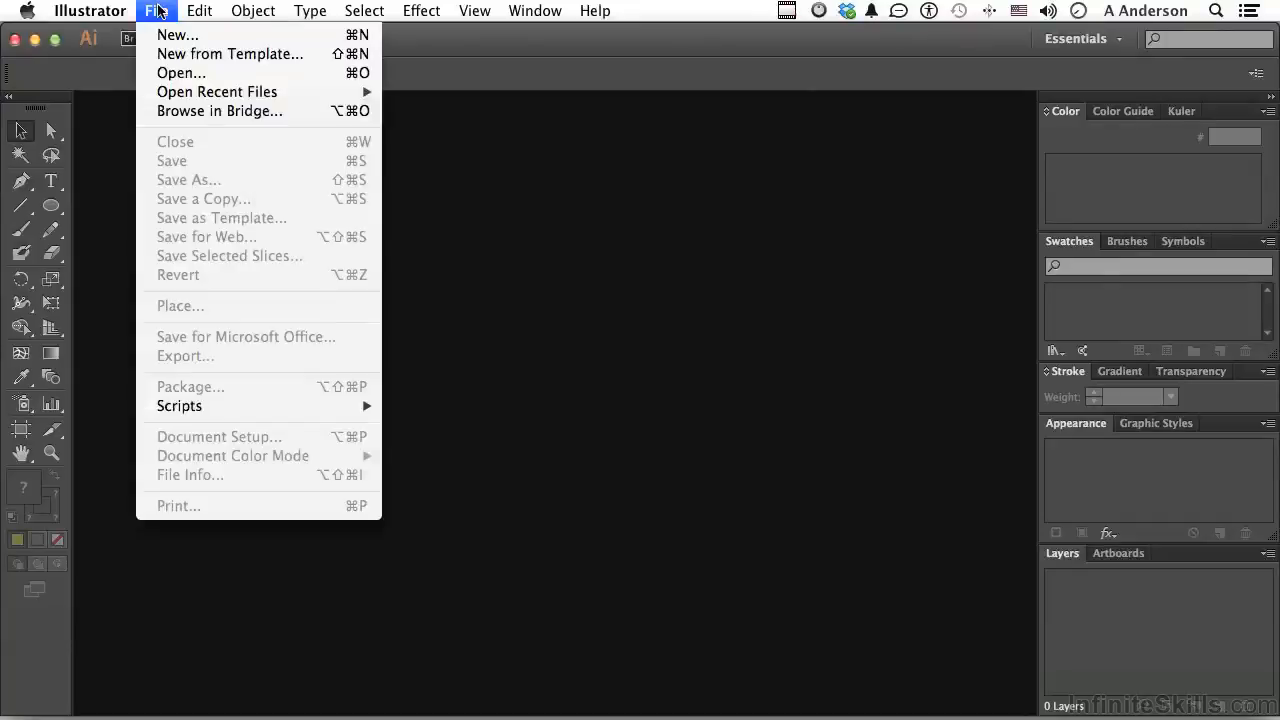
{"action": "left_click", "coordinate": [168, 37]}
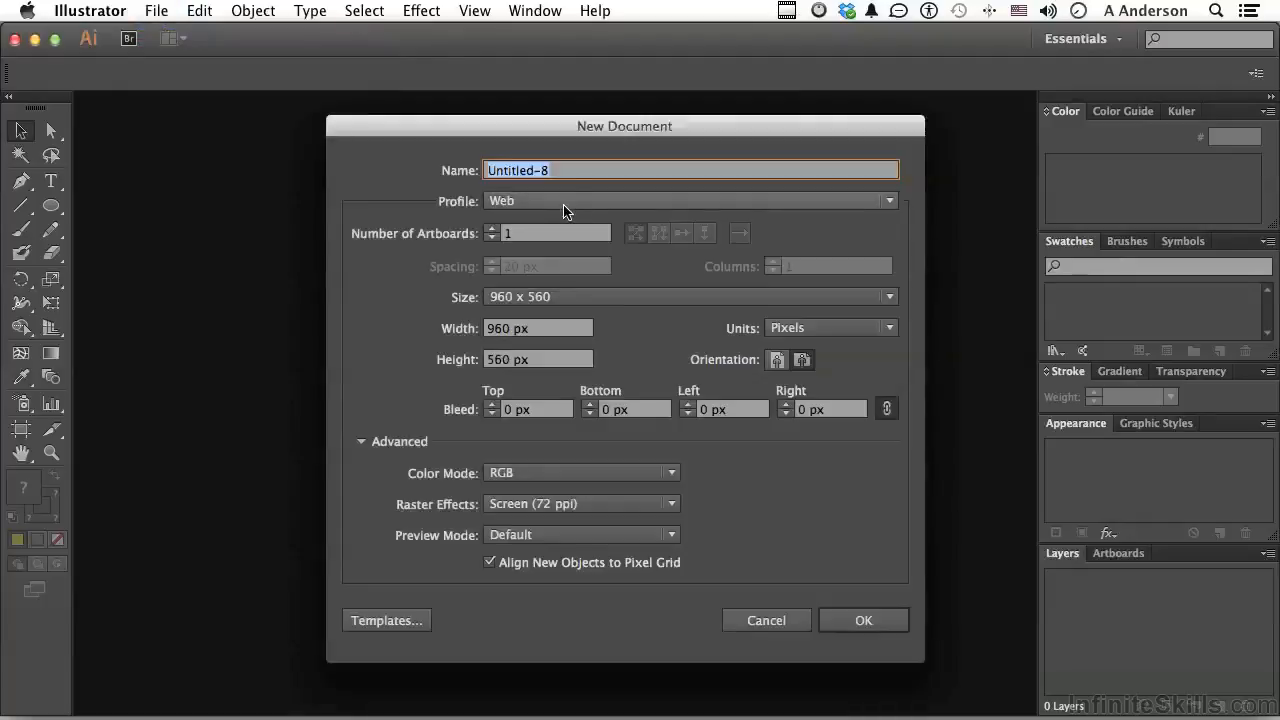
{"action": "left_click", "coordinate": [838, 620]}
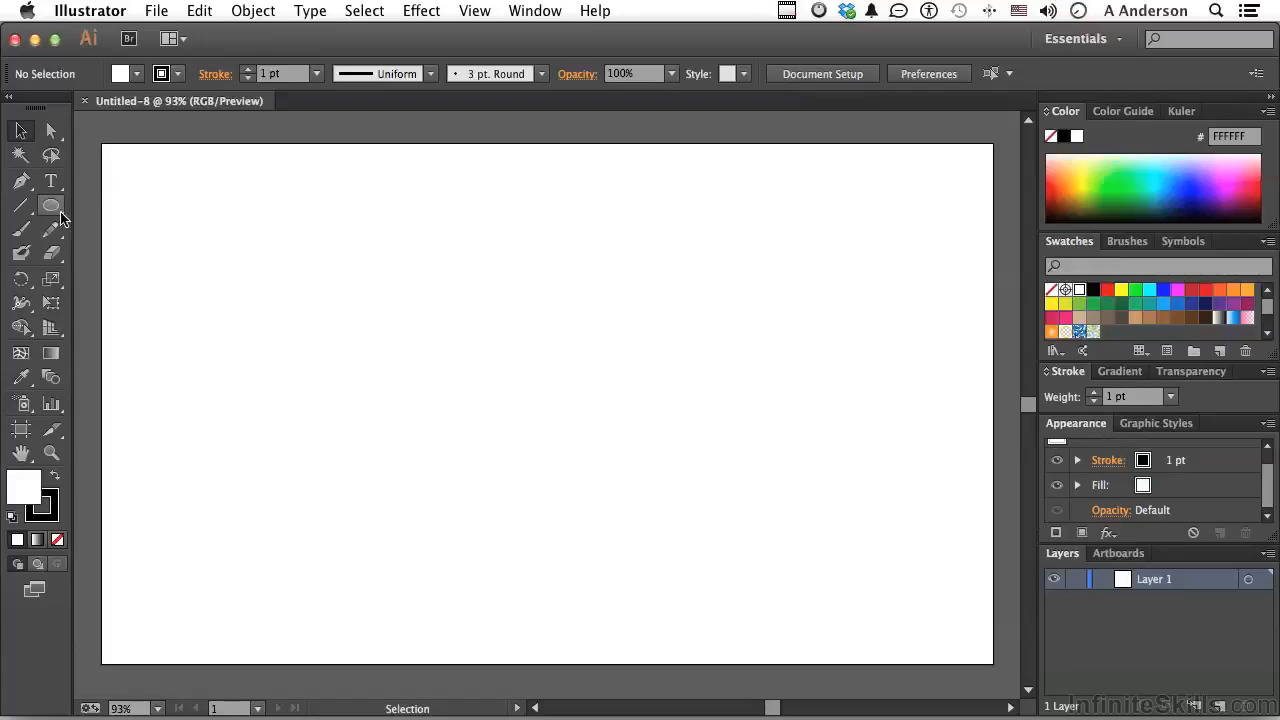
Draw a small circle near the artboard's upper-left corner with the Ellipse tool and fill it yellow-green (CDE100)
{"action": "left_click_drag", "start_coordinate": [51, 205], "coordinate": [145, 253]}
{"action": "left_click_drag", "start_coordinate": [161, 196], "coordinate": [233, 281]}
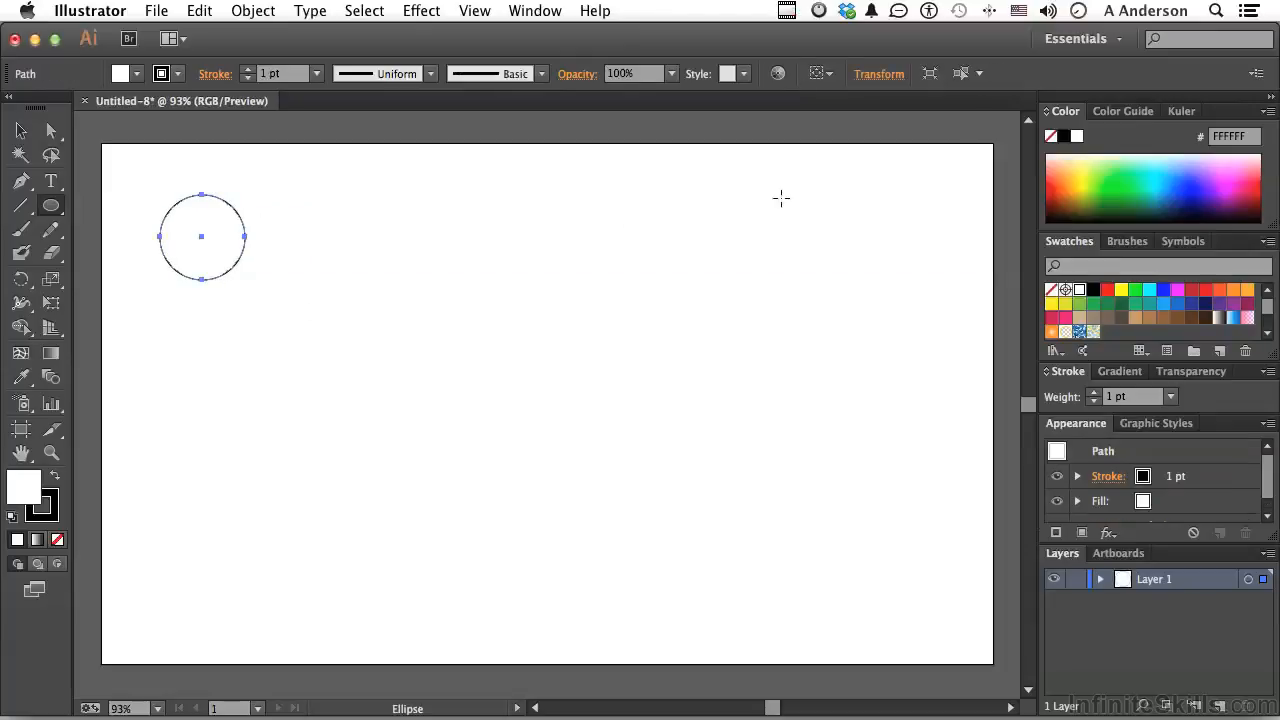
{"action": "left_click", "coordinate": [1092, 183]}
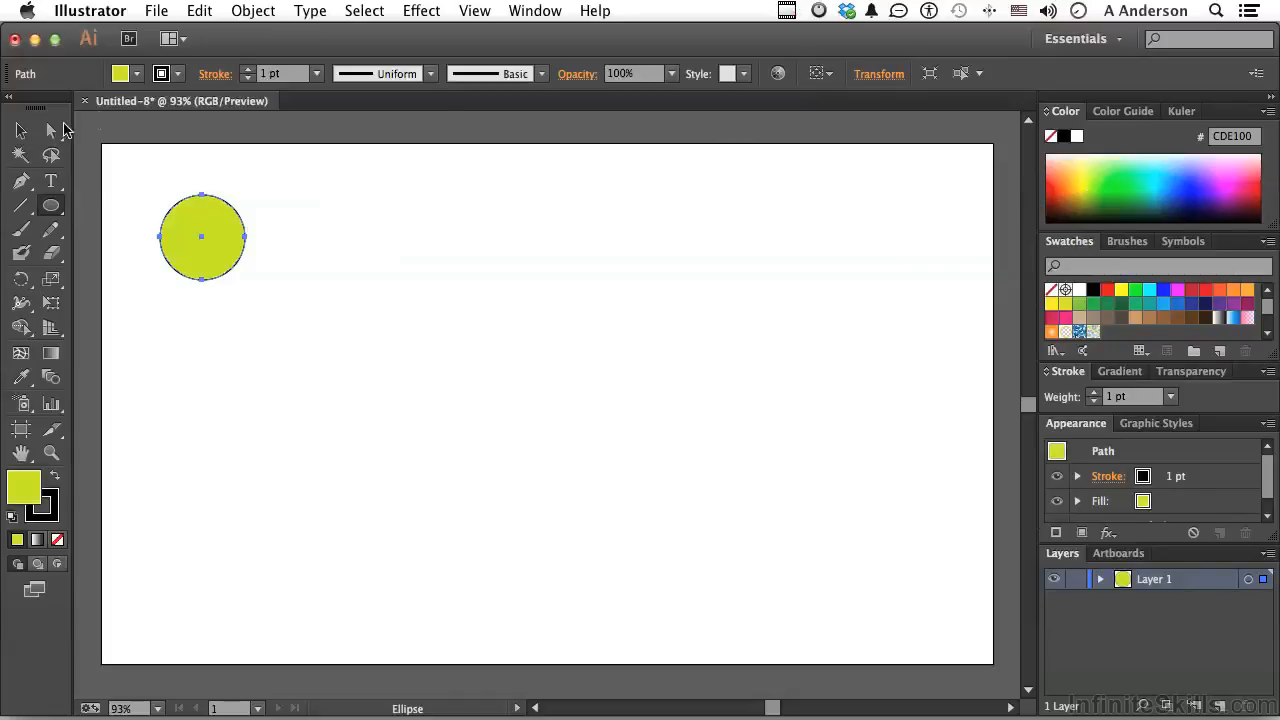
Shift the circle slightly to the right and duplicate it into an uneven row of five circles across the artboard
{"action": "left_click", "coordinate": [24, 137]}
{"action": "left_click_drag", "start_coordinate": [194, 243], "coordinate": [260, 244]}
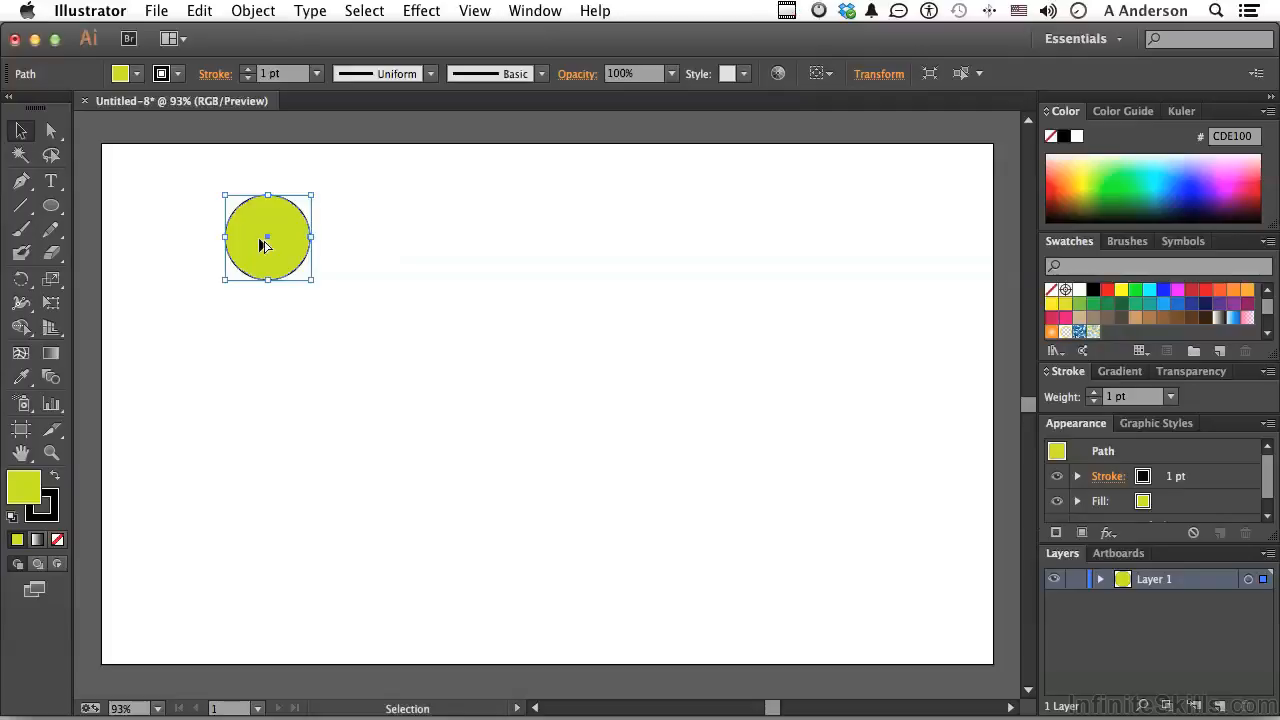
{"action": "left_click_drag", "start_coordinate": [260, 244], "coordinate": [815, 237]}
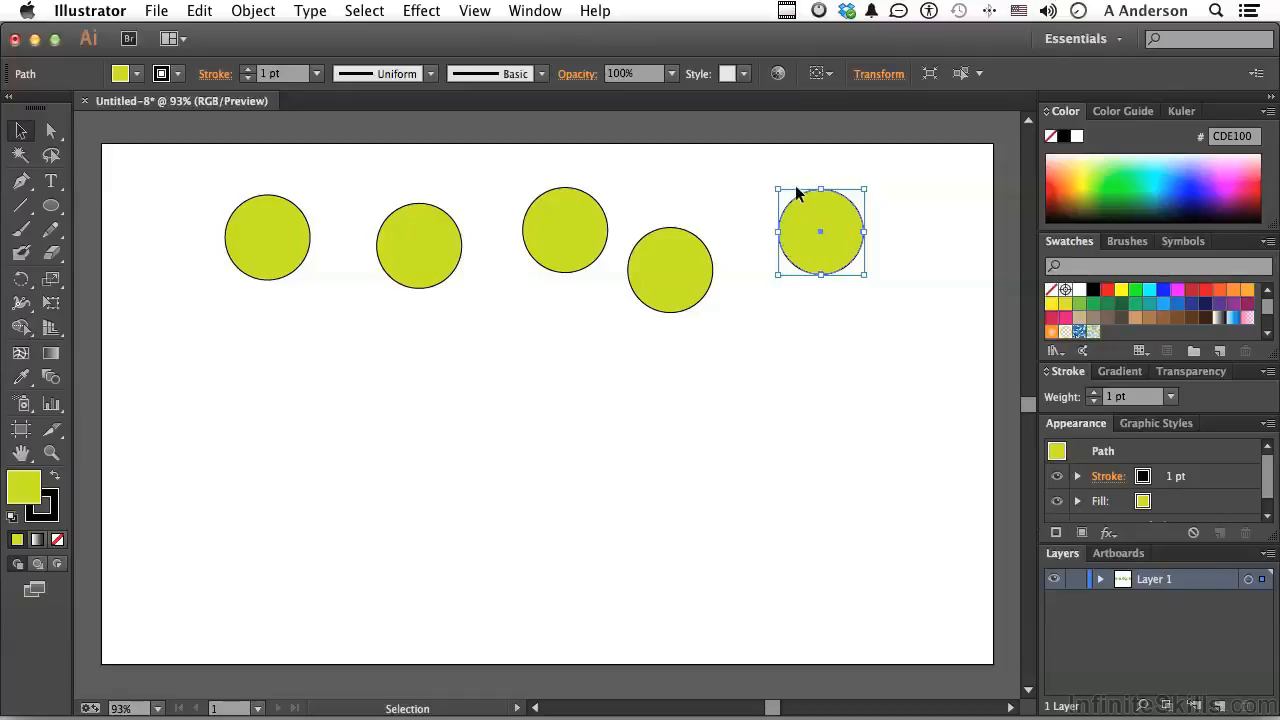
Show the document grid and open the Guides & Grid preferences
{"action": "left_click", "coordinate": [478, 11]}
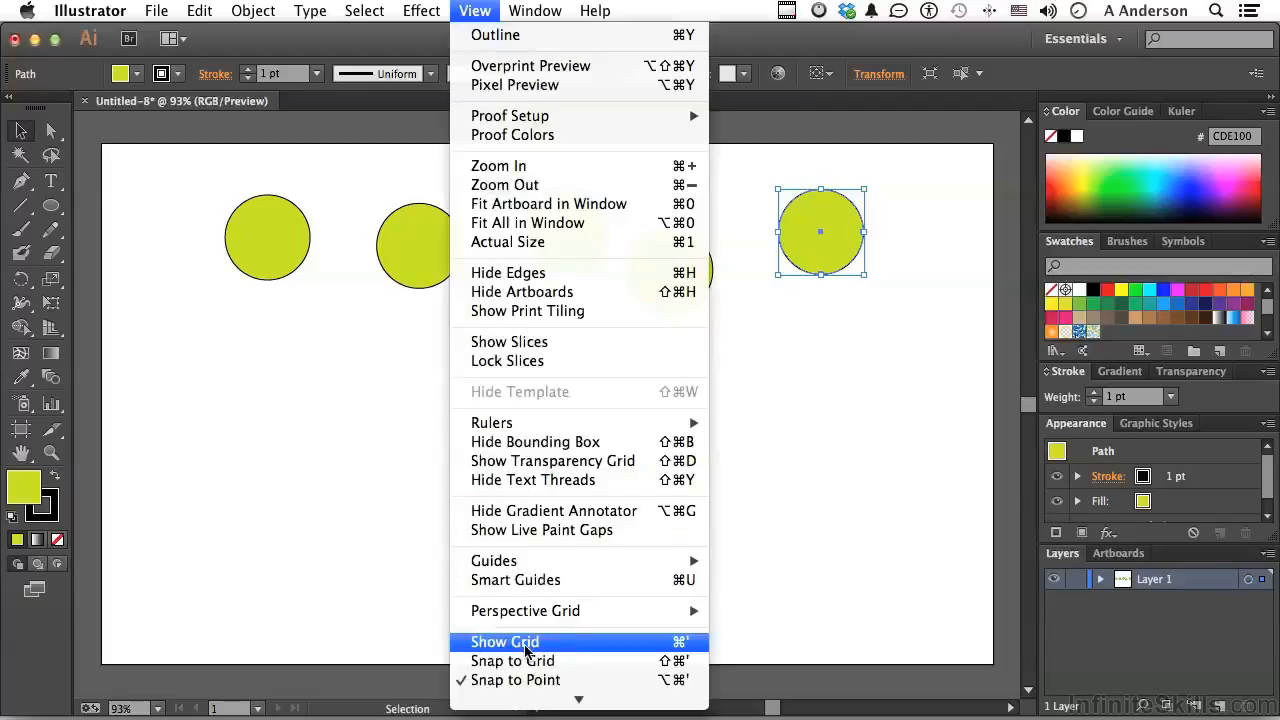
{"action": "left_click", "coordinate": [526, 650]}
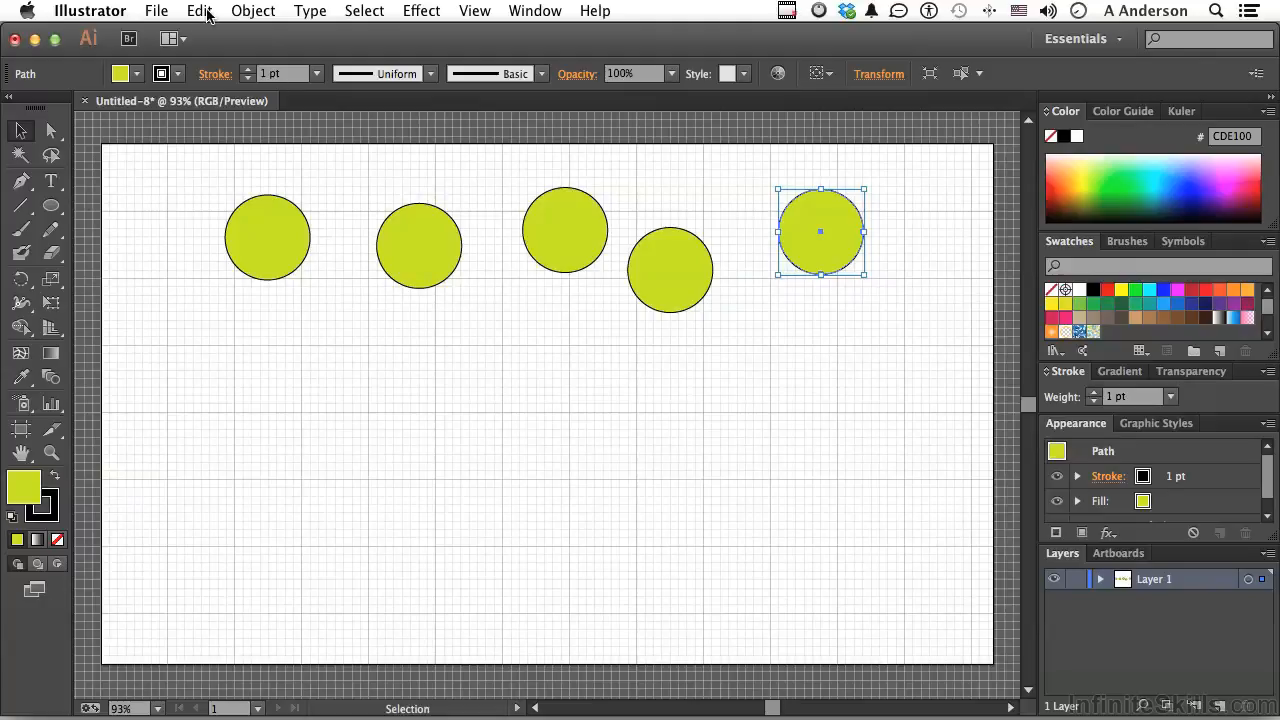
{"action": "left_click", "coordinate": [116, 15]}
{"action": "mouse_move", "coordinate": [230, 66]}
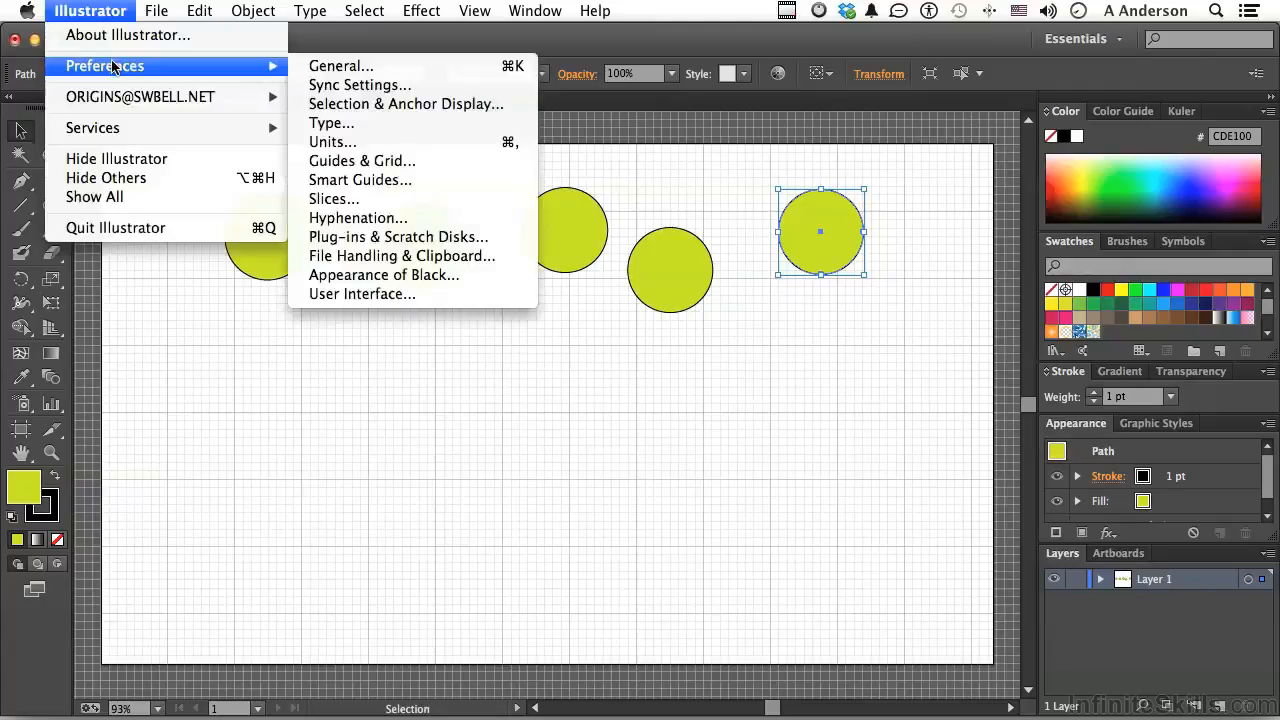
{"action": "left_click", "coordinate": [353, 164]}
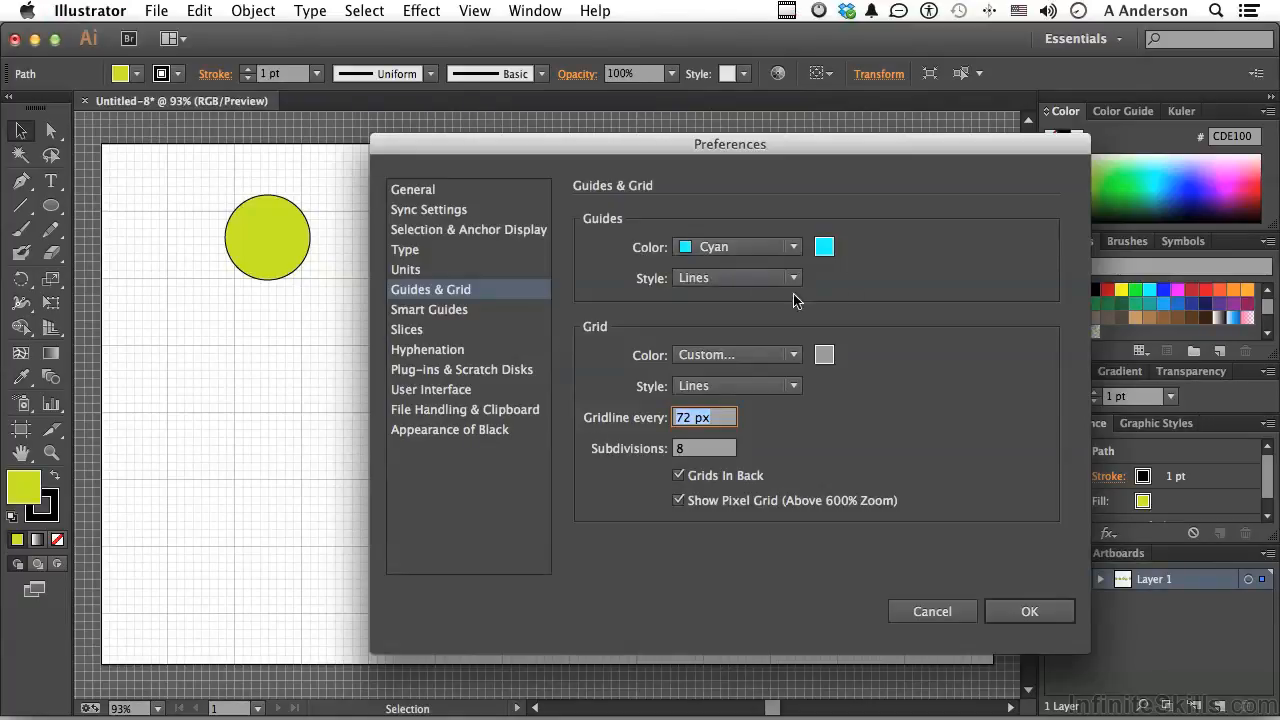
Change the grid color to a darker gray, keep the guide and grid styles as Lines, and apply the preferences
{"action": "left_click", "coordinate": [705, 277]}
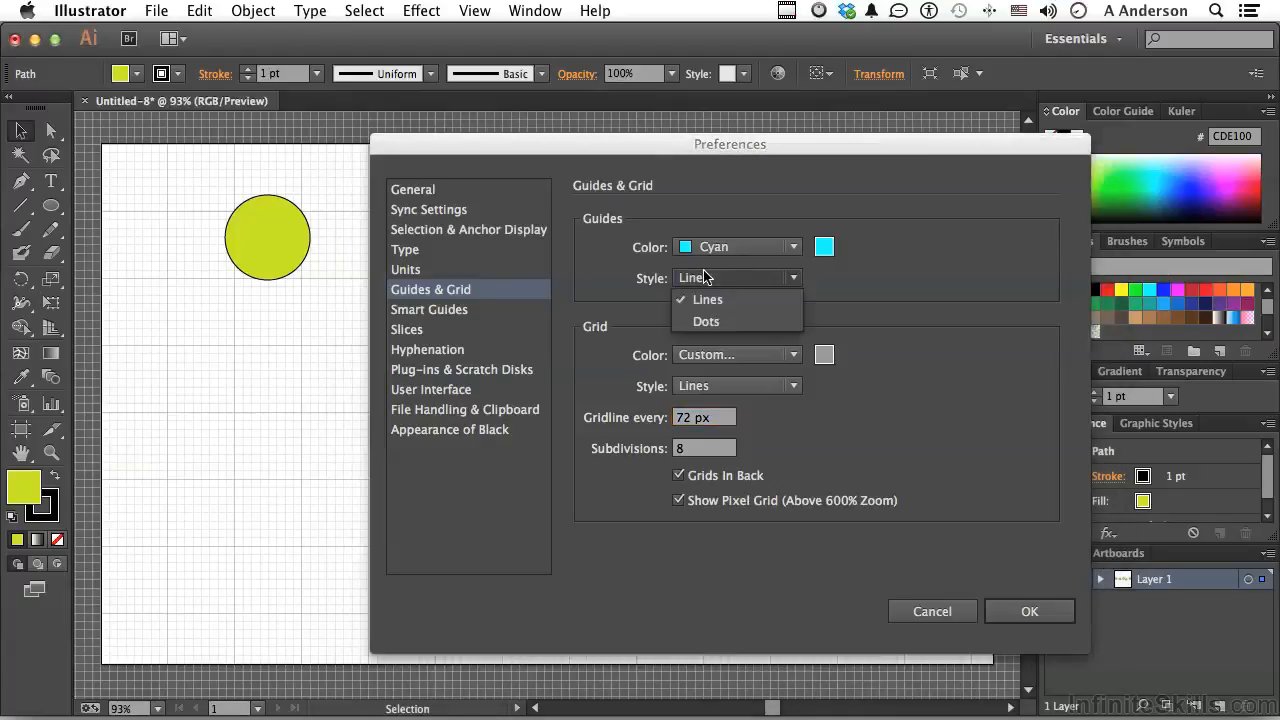
{"action": "left_click", "coordinate": [847, 297]}
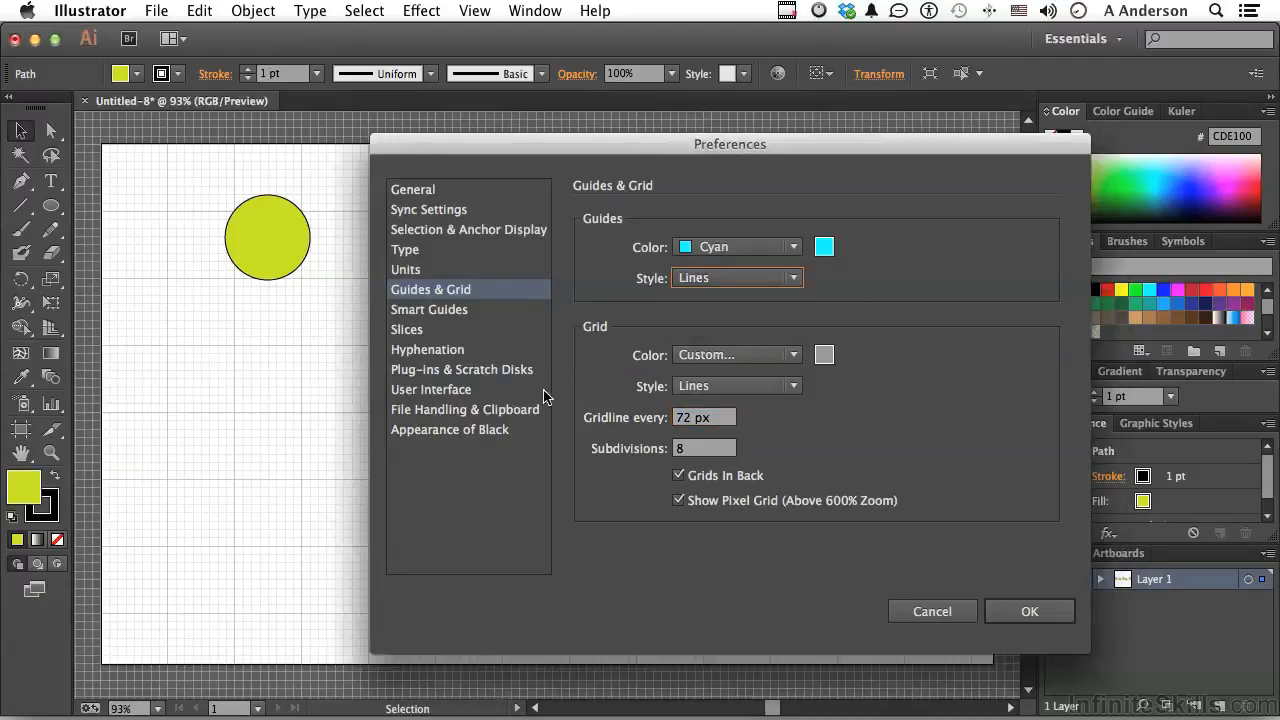
{"action": "left_click", "coordinate": [825, 354]}
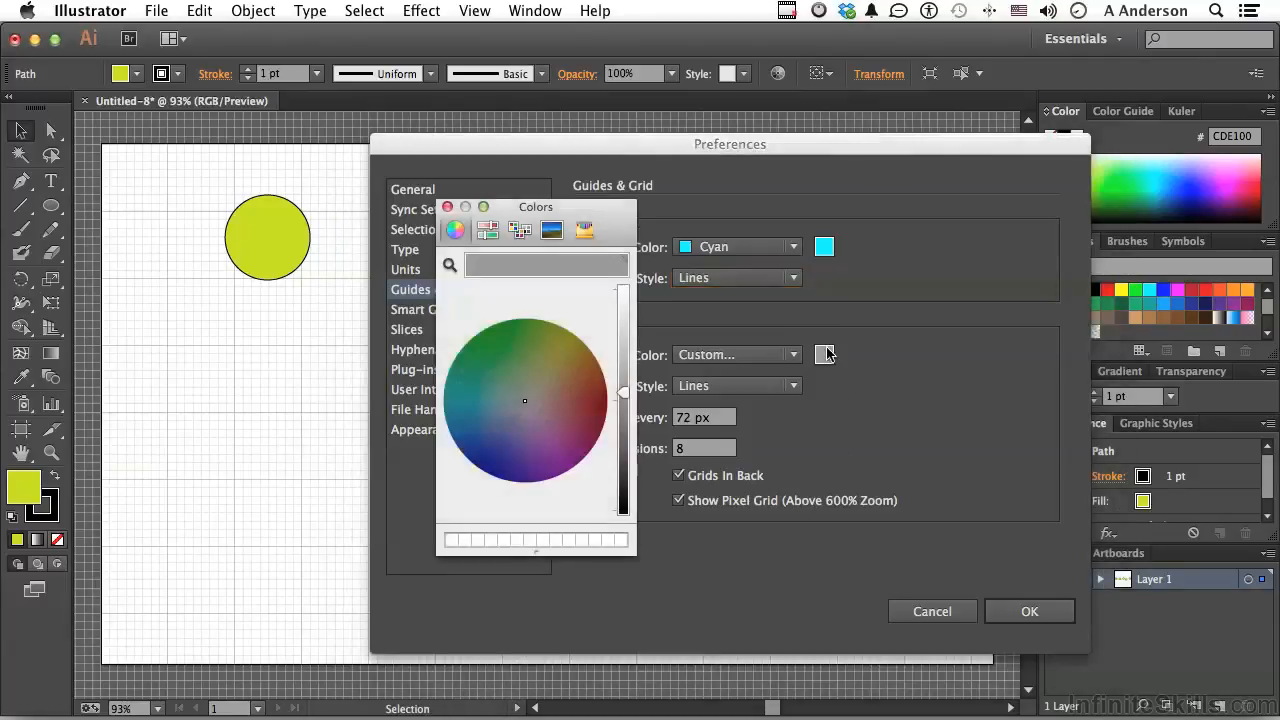
{"action": "left_click_drag", "start_coordinate": [622, 394], "coordinate": [622, 435]}
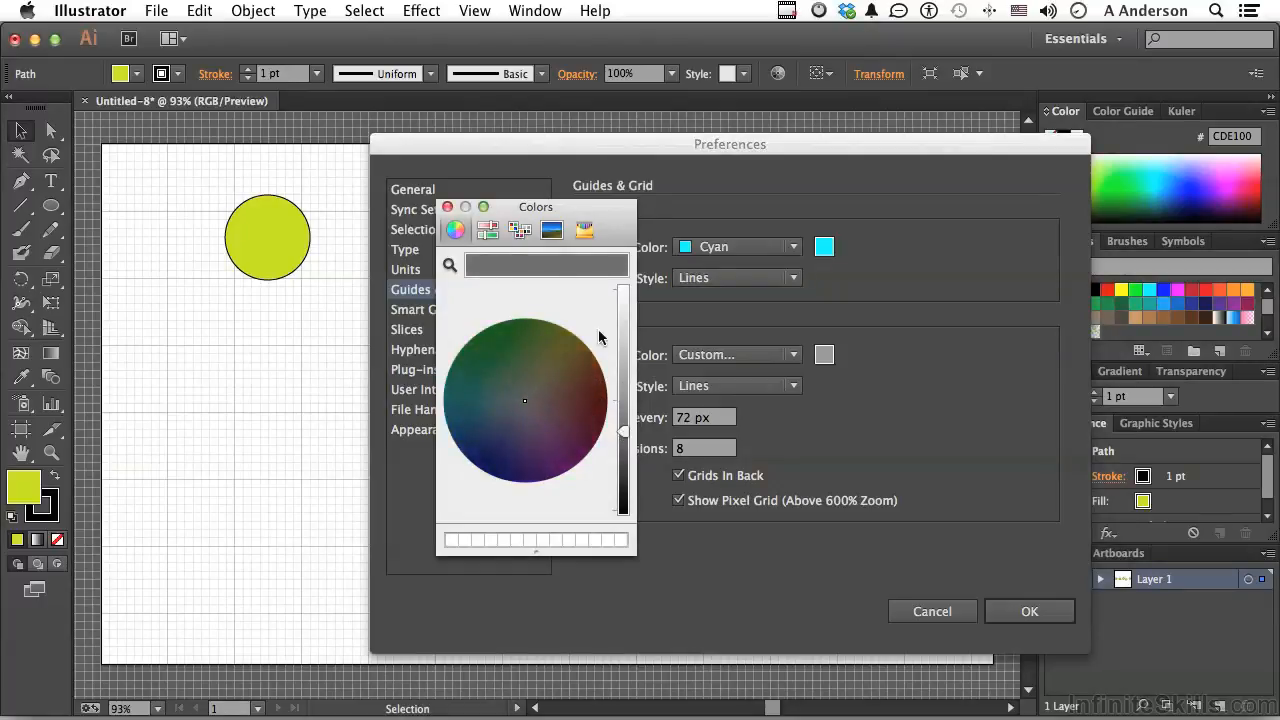
{"action": "left_click", "coordinate": [447, 207]}
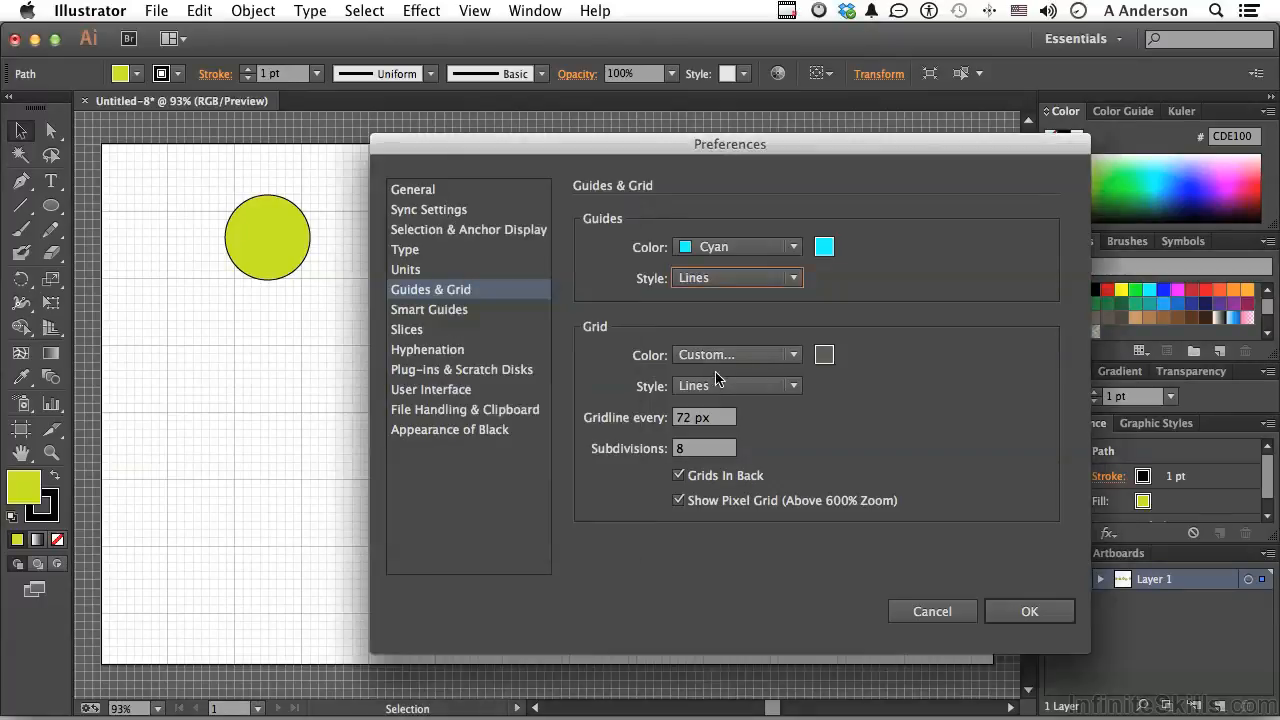
{"action": "left_click", "coordinate": [724, 397]}
{"action": "left_click", "coordinate": [722, 392]}
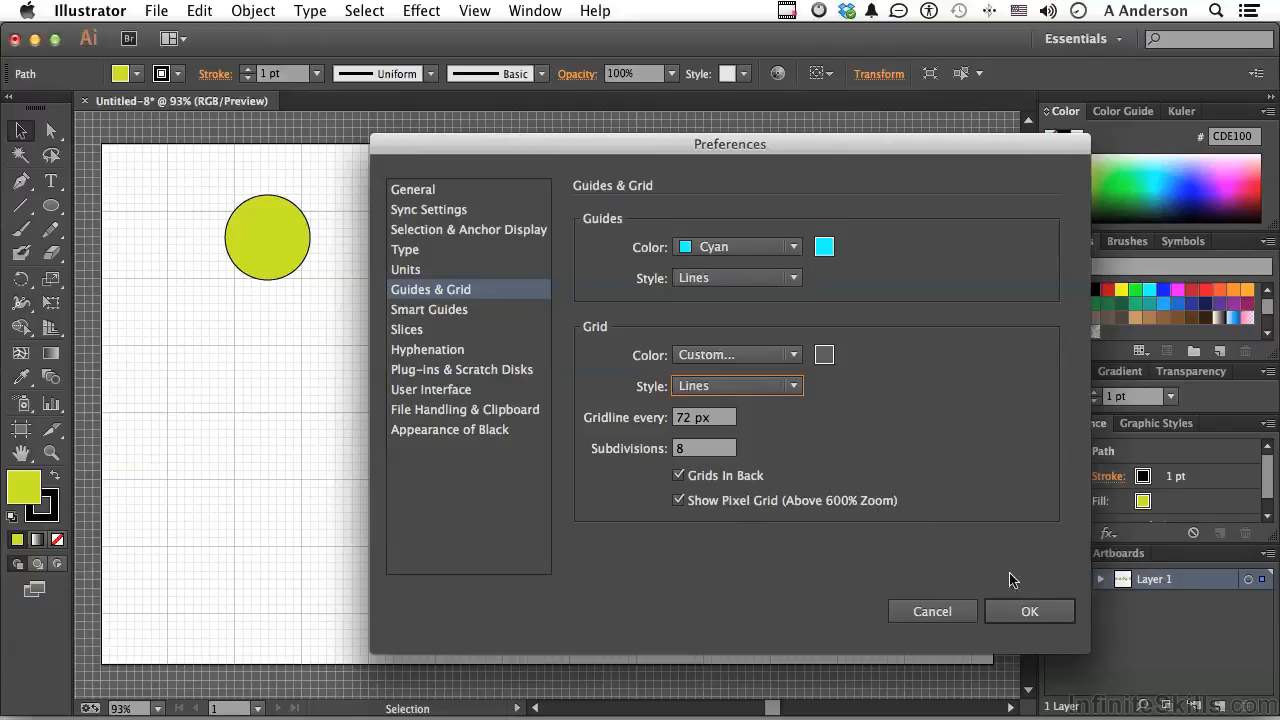
{"action": "left_click", "coordinate": [1030, 612]}
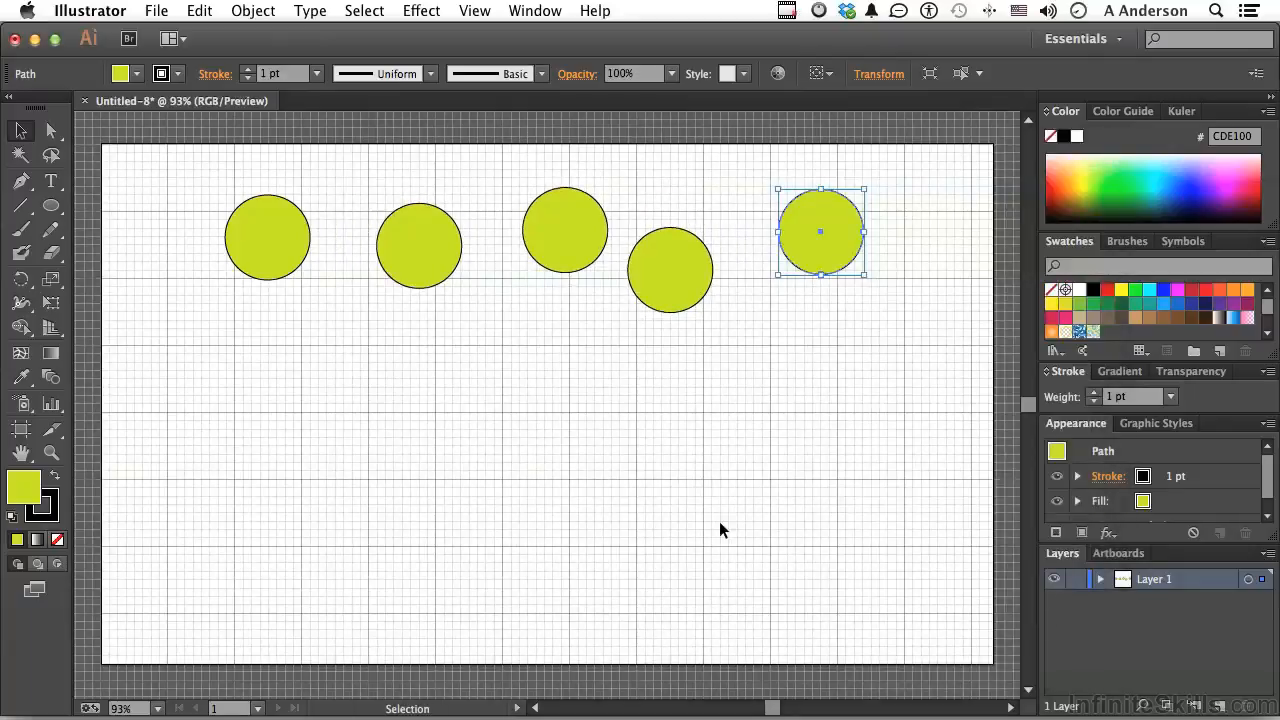
Move the first three circles down into a straight, evenly spaced row, resting on the same major gridline
{"action": "left_click_drag", "start_coordinate": [282, 228], "coordinate": [283, 422]}
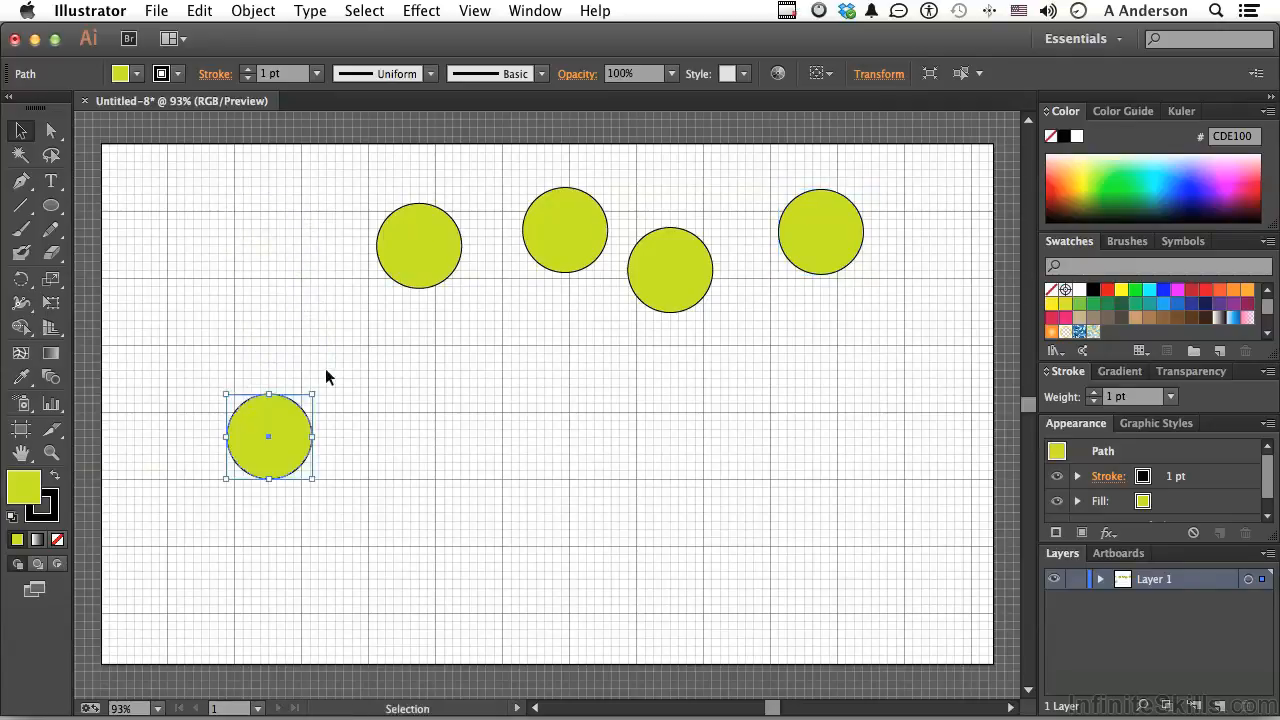
{"action": "left_click_drag", "start_coordinate": [428, 246], "coordinate": [409, 436]}
{"action": "left_click_drag", "start_coordinate": [551, 251], "coordinate": [521, 459]}
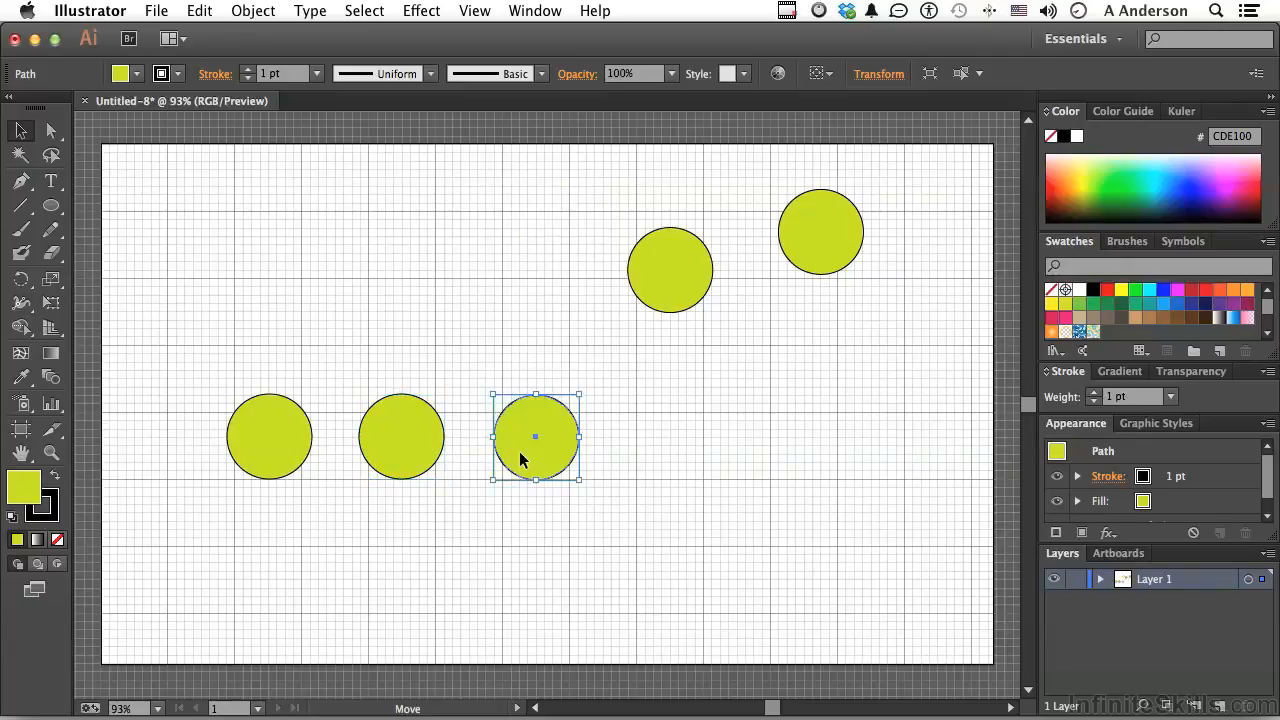
Turn on Snap to Grid and move the remaining two circles down in line with the other three
{"action": "left_click", "coordinate": [474, 11]}
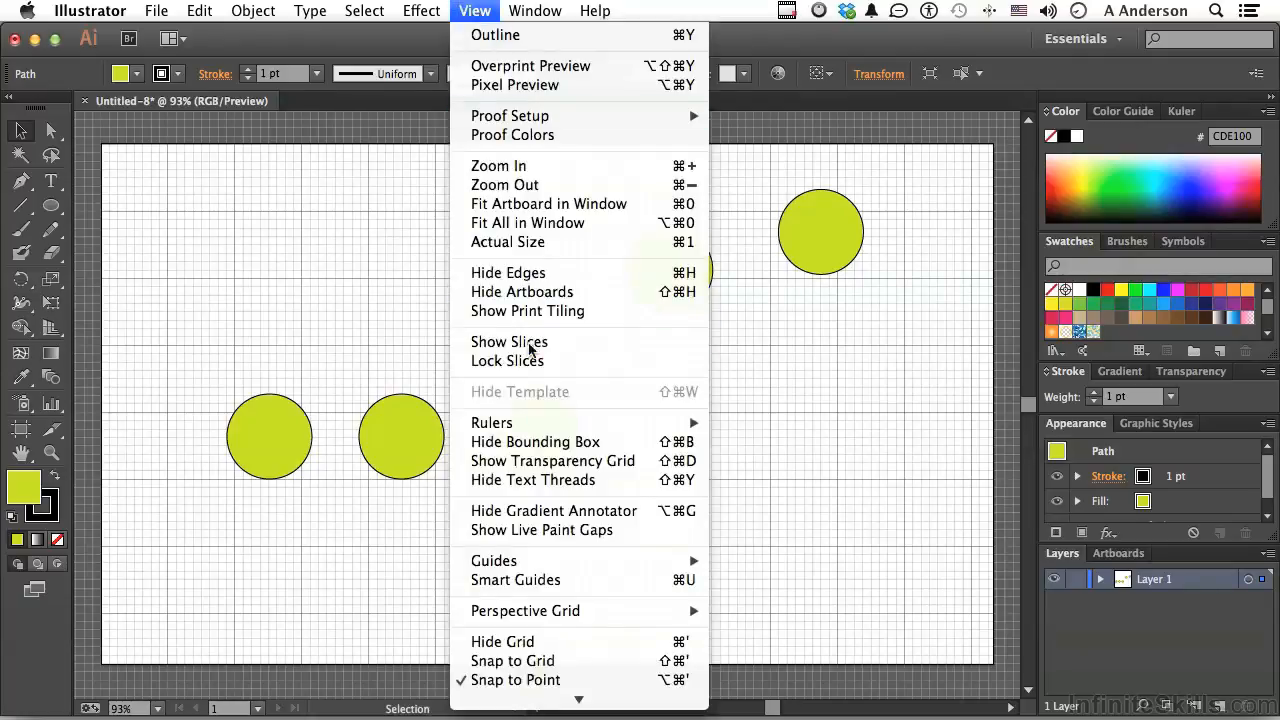
{"action": "left_click", "coordinate": [534, 661]}
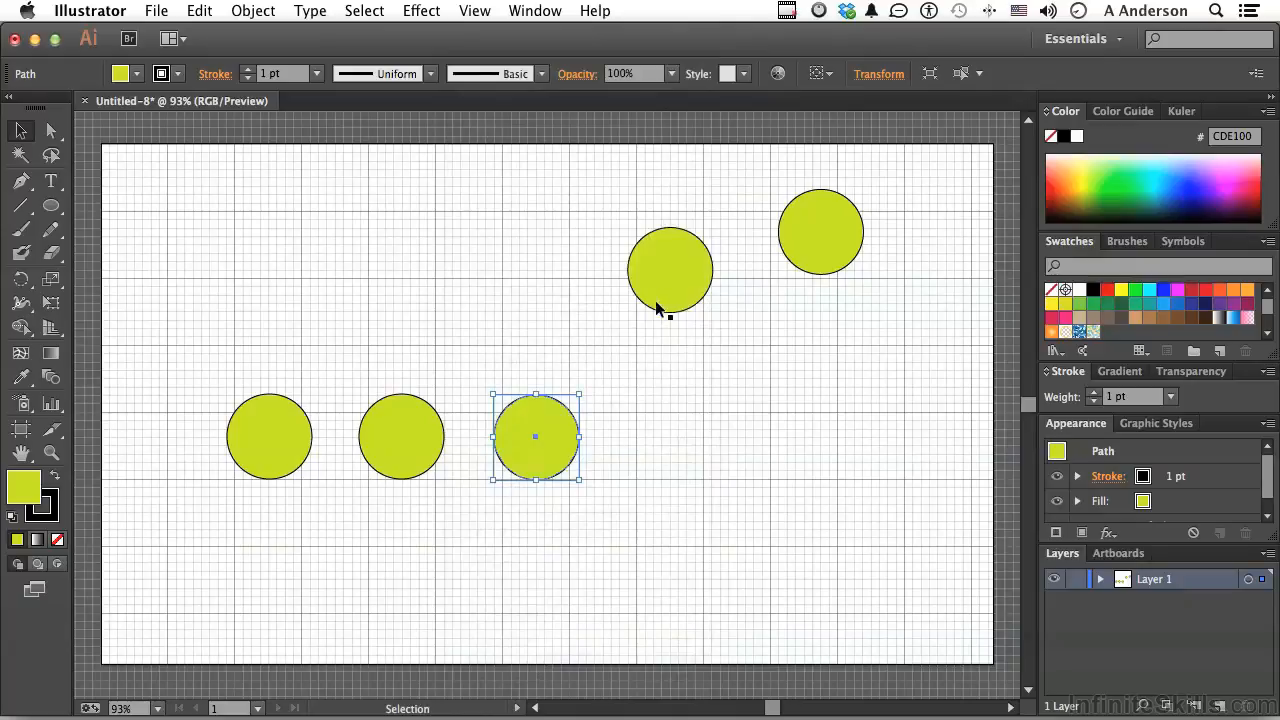
{"action": "left_click_drag", "start_coordinate": [669, 281], "coordinate": [670, 452]}
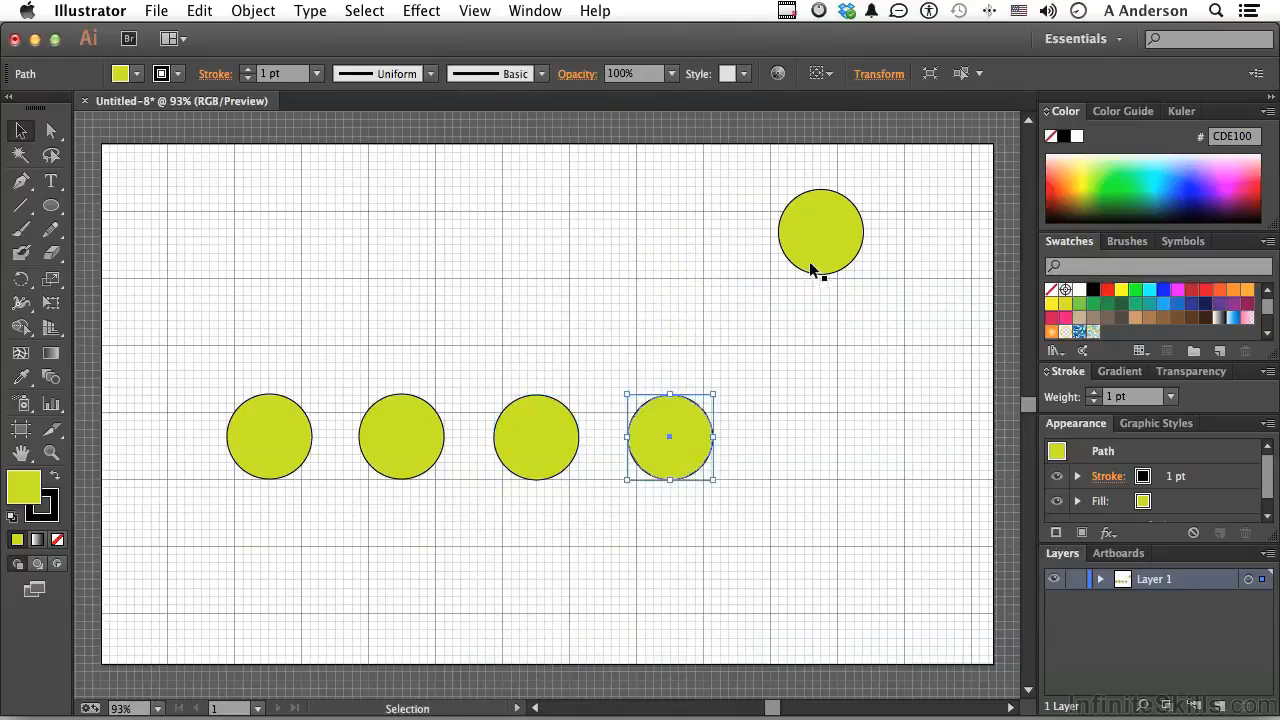
{"action": "left_click_drag", "start_coordinate": [816, 261], "coordinate": [777, 461]}
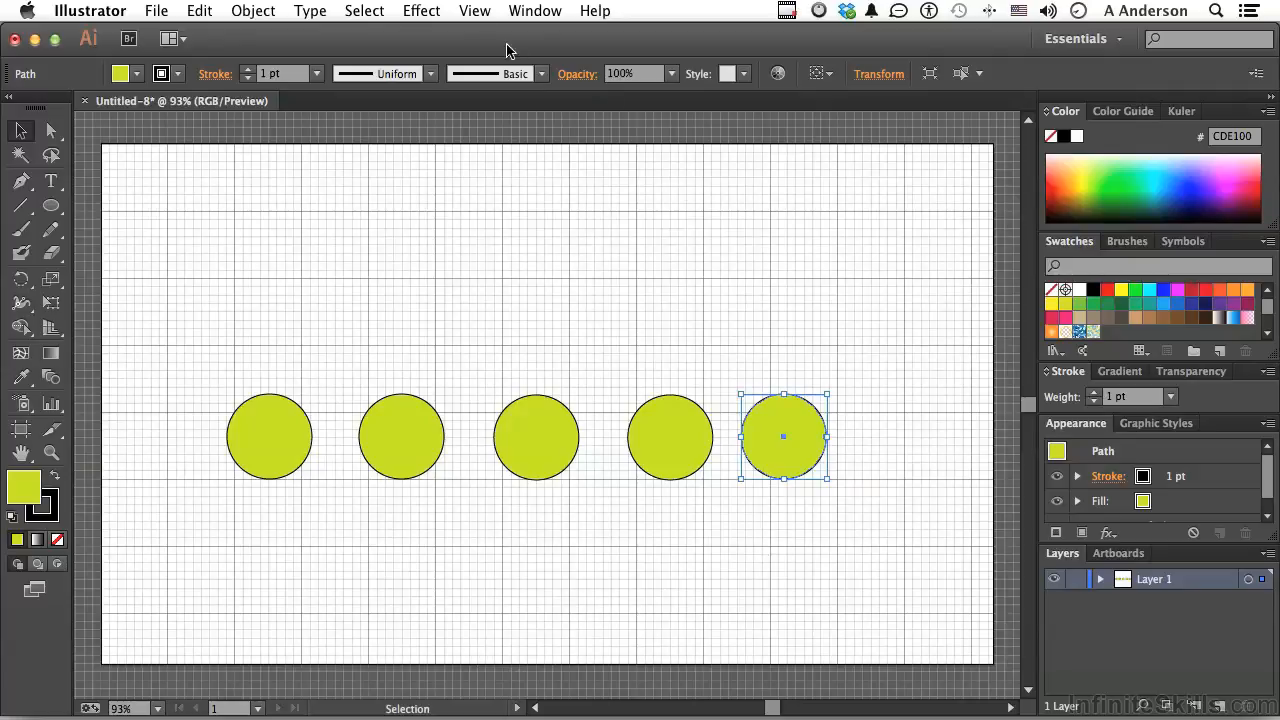
Hide the grid and move the middle circle slightly above the row
{"action": "left_click", "coordinate": [476, 12]}
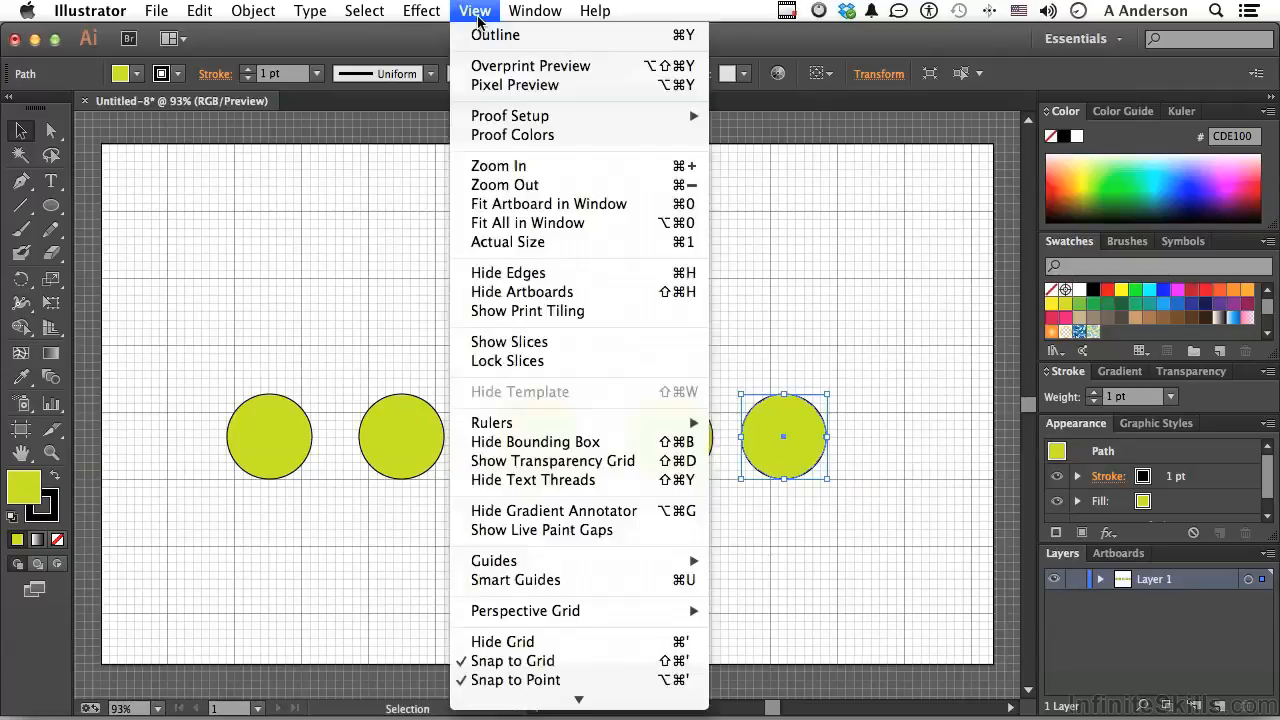
{"action": "left_click", "coordinate": [552, 642]}
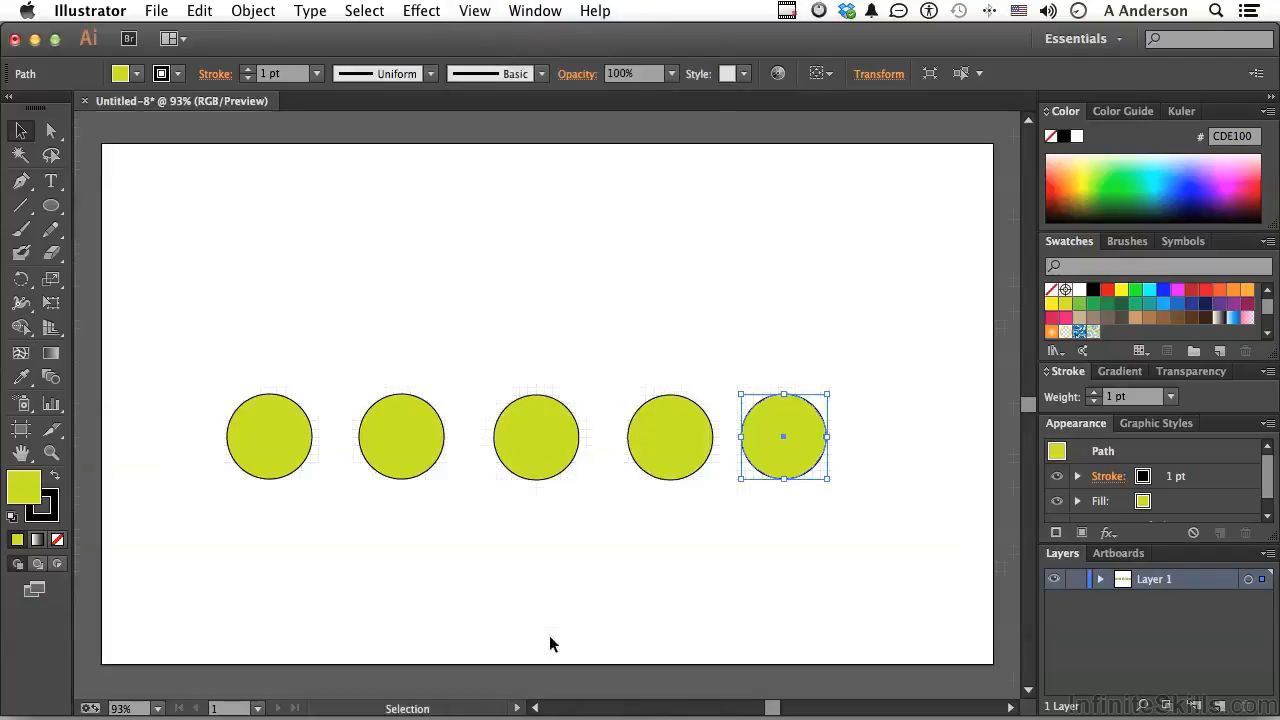
{"action": "left_click", "coordinate": [537, 560]}
{"action": "left_click_drag", "start_coordinate": [536, 439], "coordinate": [545, 418]}
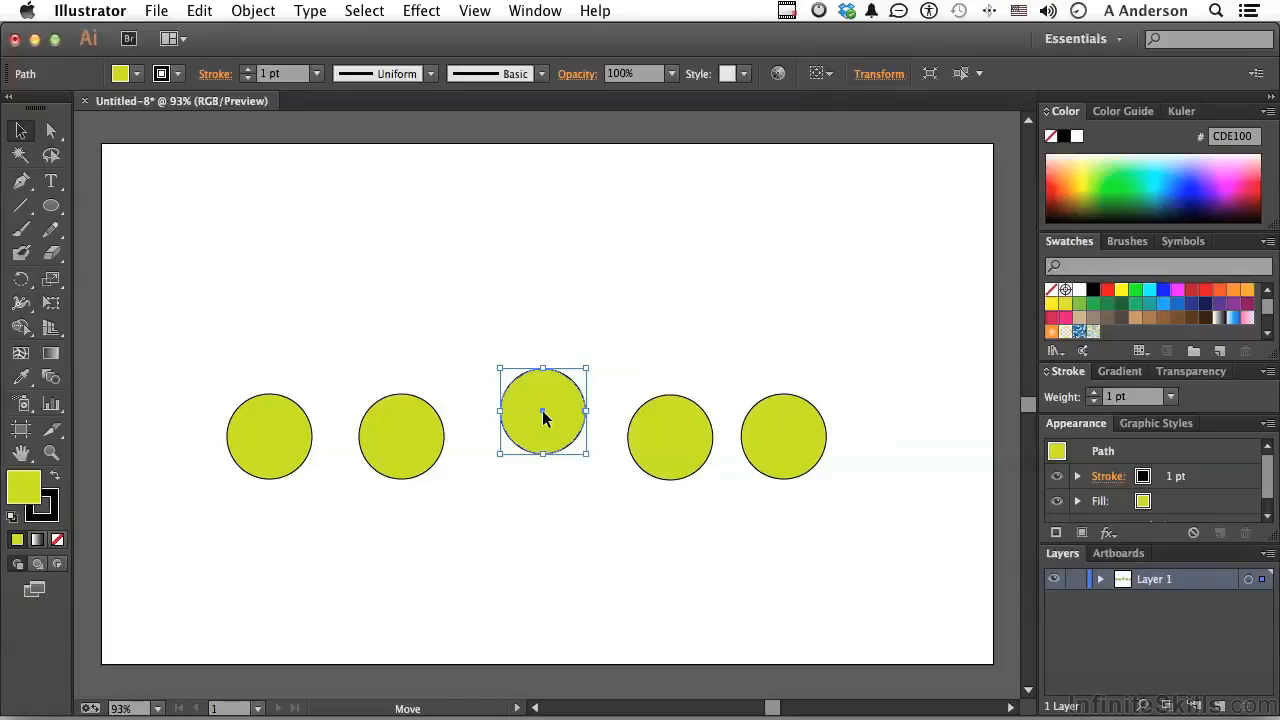
Turn off Snap to Grid and move the fourth circle well above the row
{"action": "left_click", "coordinate": [474, 11]}
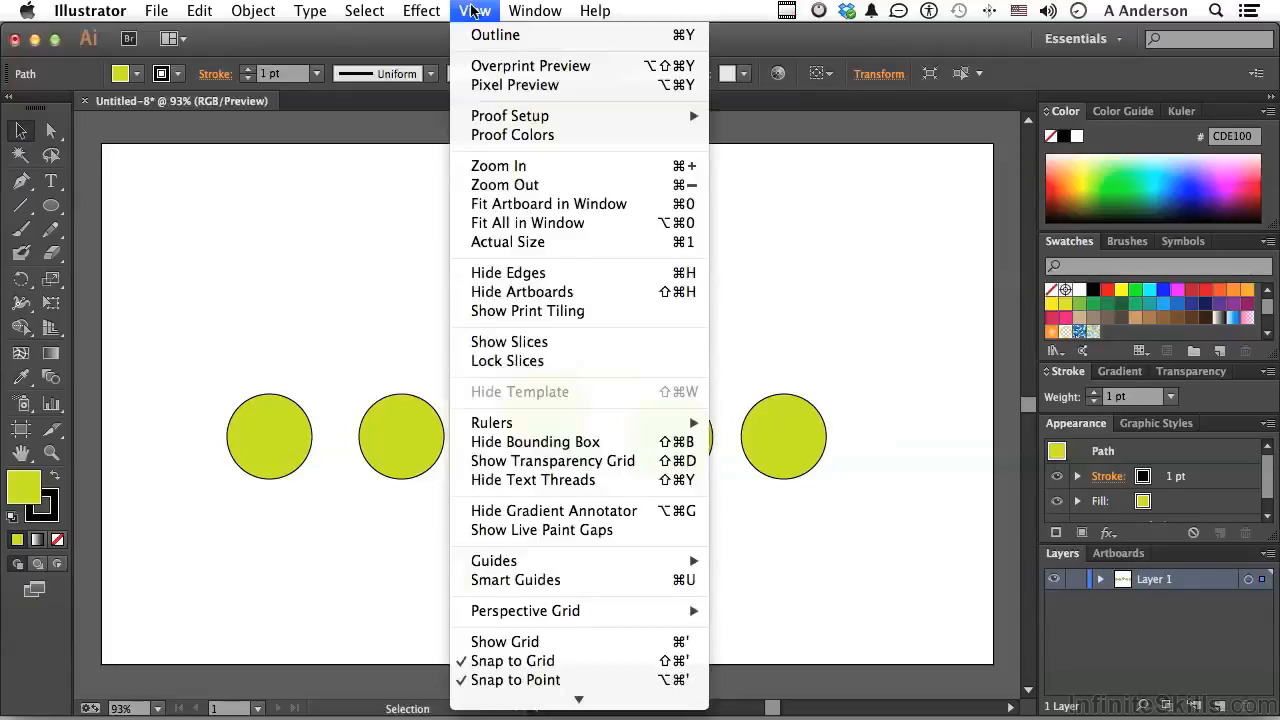
{"action": "left_click", "coordinate": [490, 661]}
{"action": "left_click_drag", "start_coordinate": [665, 473], "coordinate": [682, 319]}
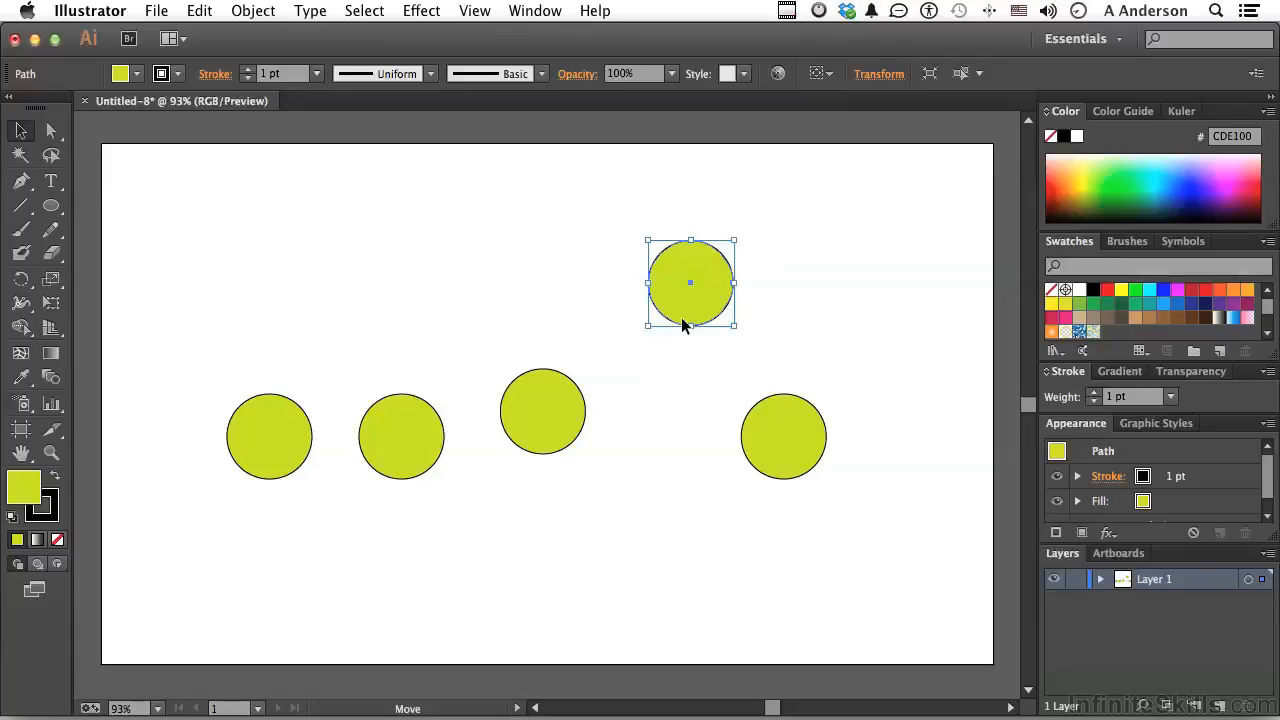
Show the rulers and place a horizontal guide at about 144 px, crossing the raised fourth circle
{"action": "key", "text": "super+r"}
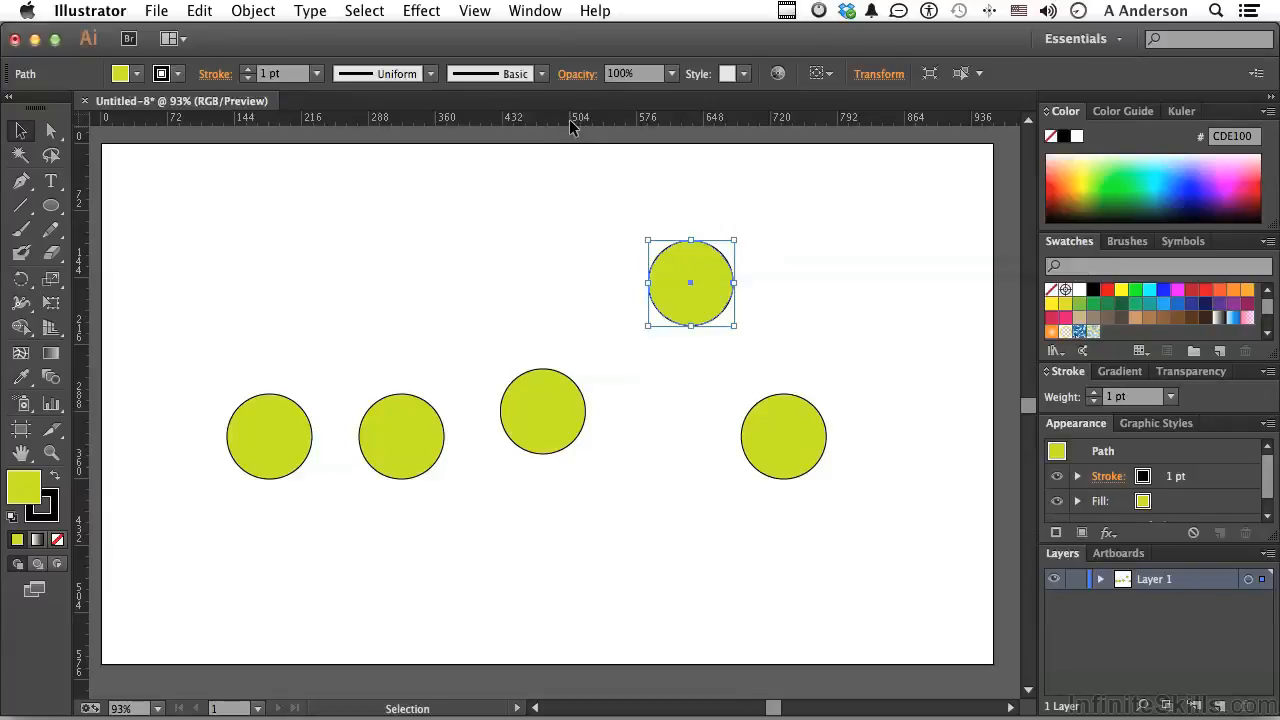
{"action": "left_click_drag", "start_coordinate": [569, 119], "coordinate": [557, 231]}
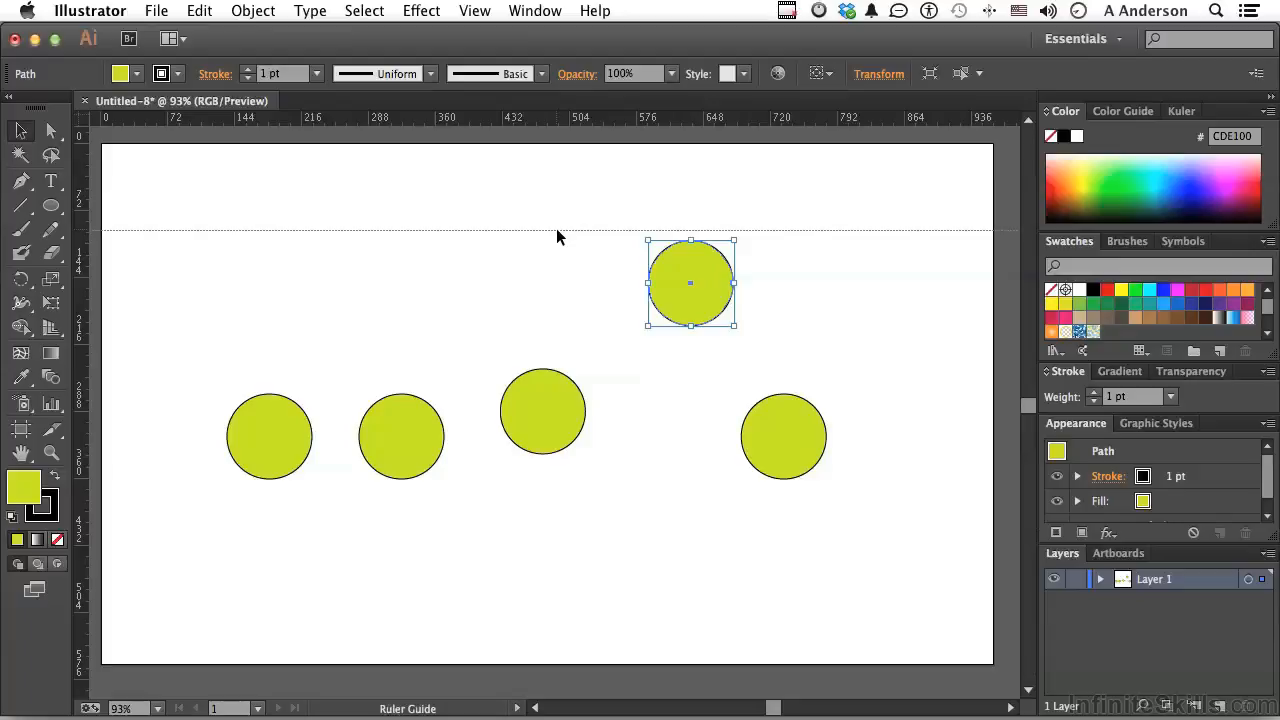
{"action": "left_click_drag", "start_coordinate": [557, 230], "coordinate": [550, 276]}
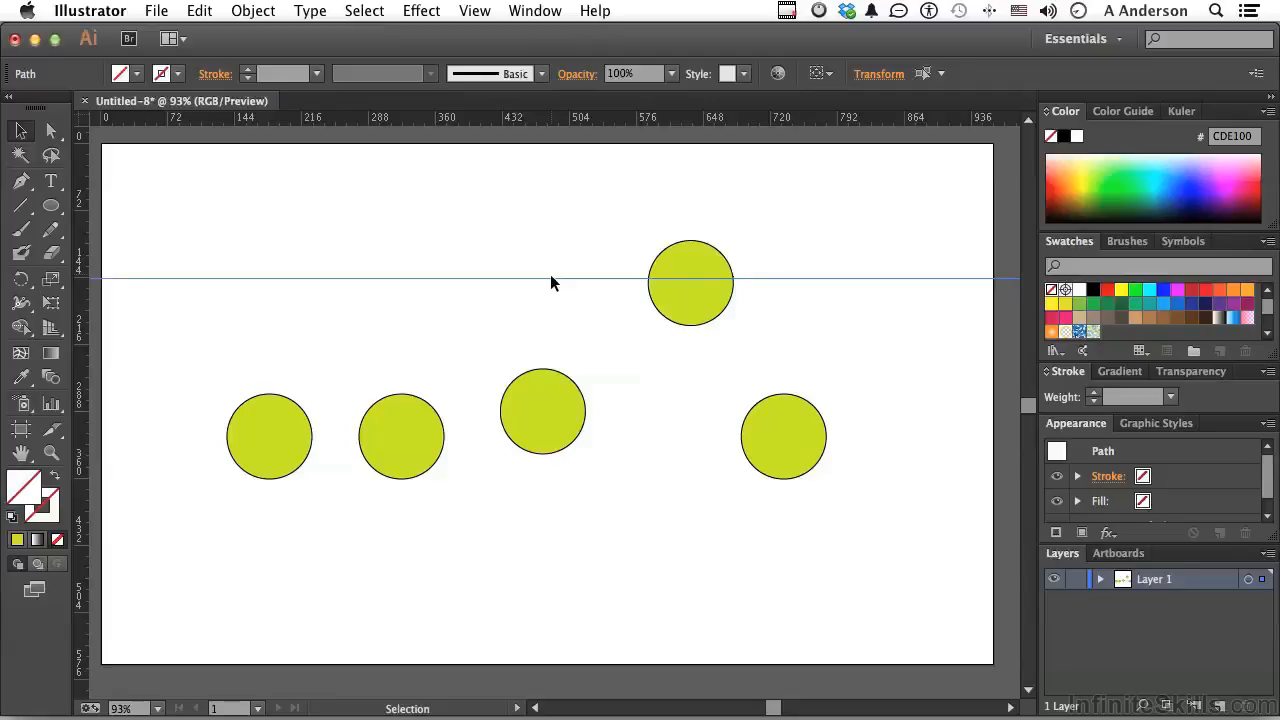
Set the horizontal guide's Y position to 247 px and move the raised circle up and to the right, above the last circle
{"action": "left_click", "coordinate": [550, 245]}
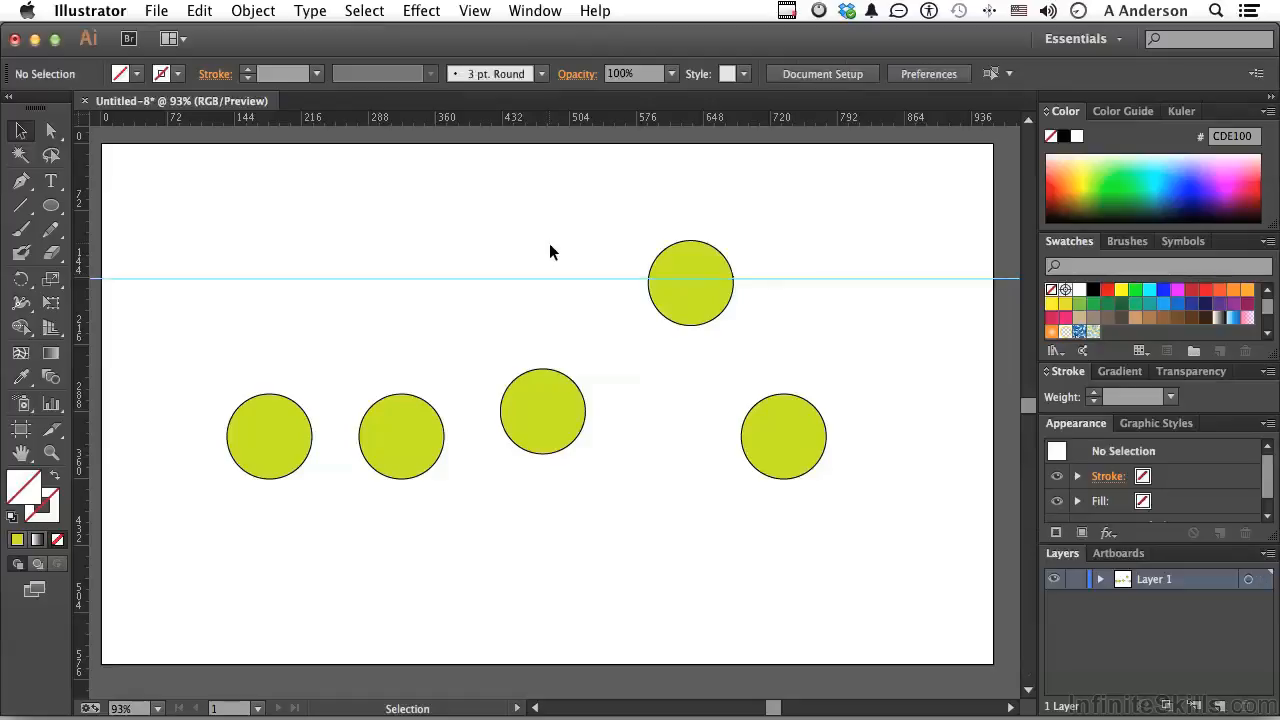
{"action": "left_click", "coordinate": [549, 280]}
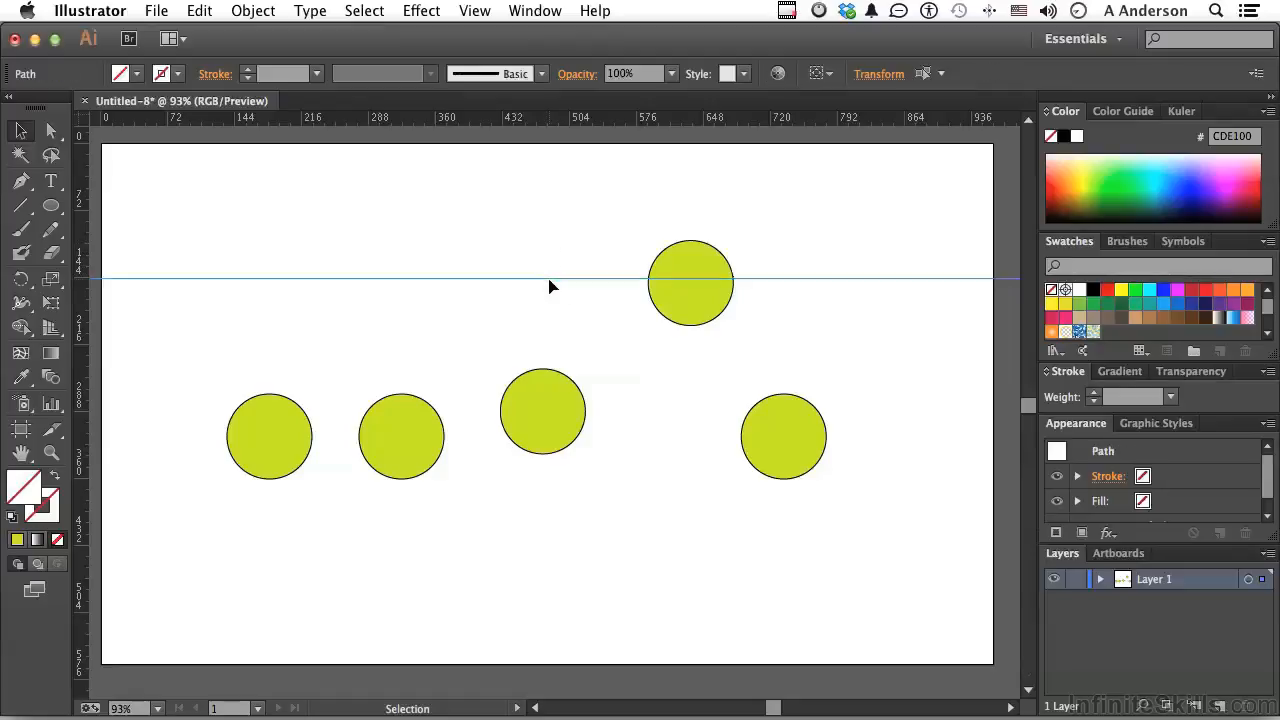
{"action": "left_click", "coordinate": [882, 75]}
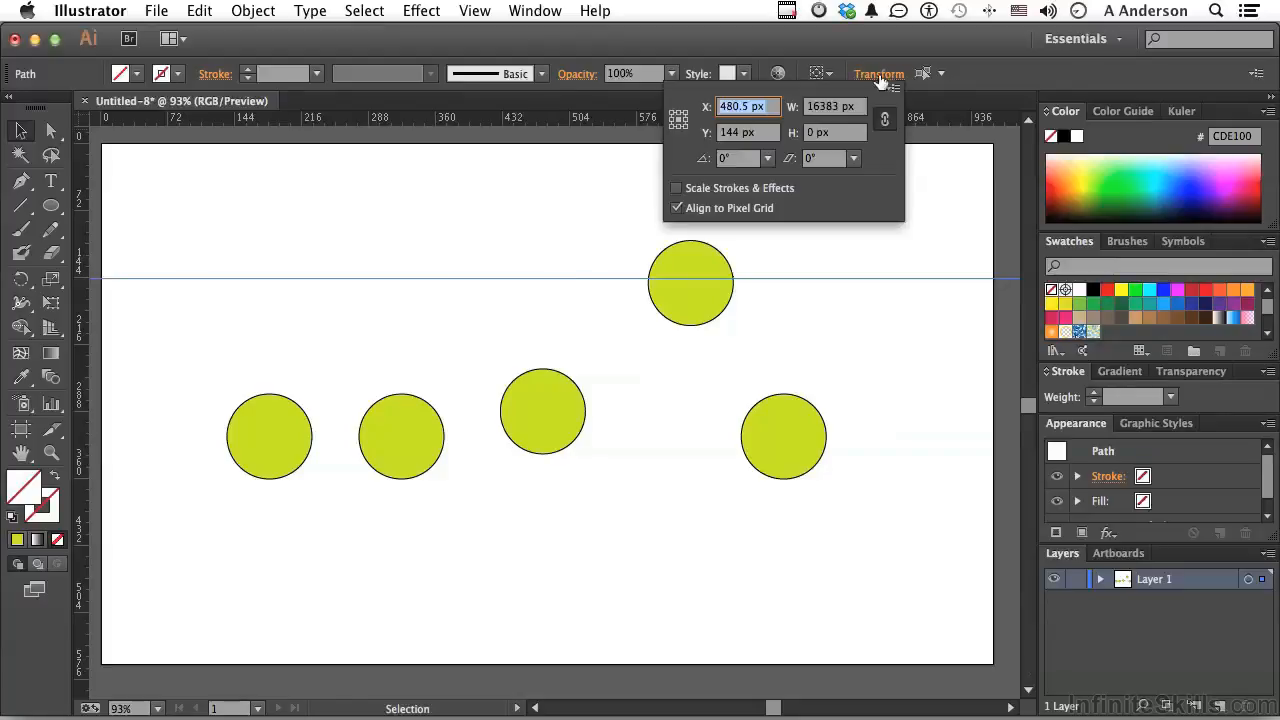
{"action": "double_click", "coordinate": [733, 136]}
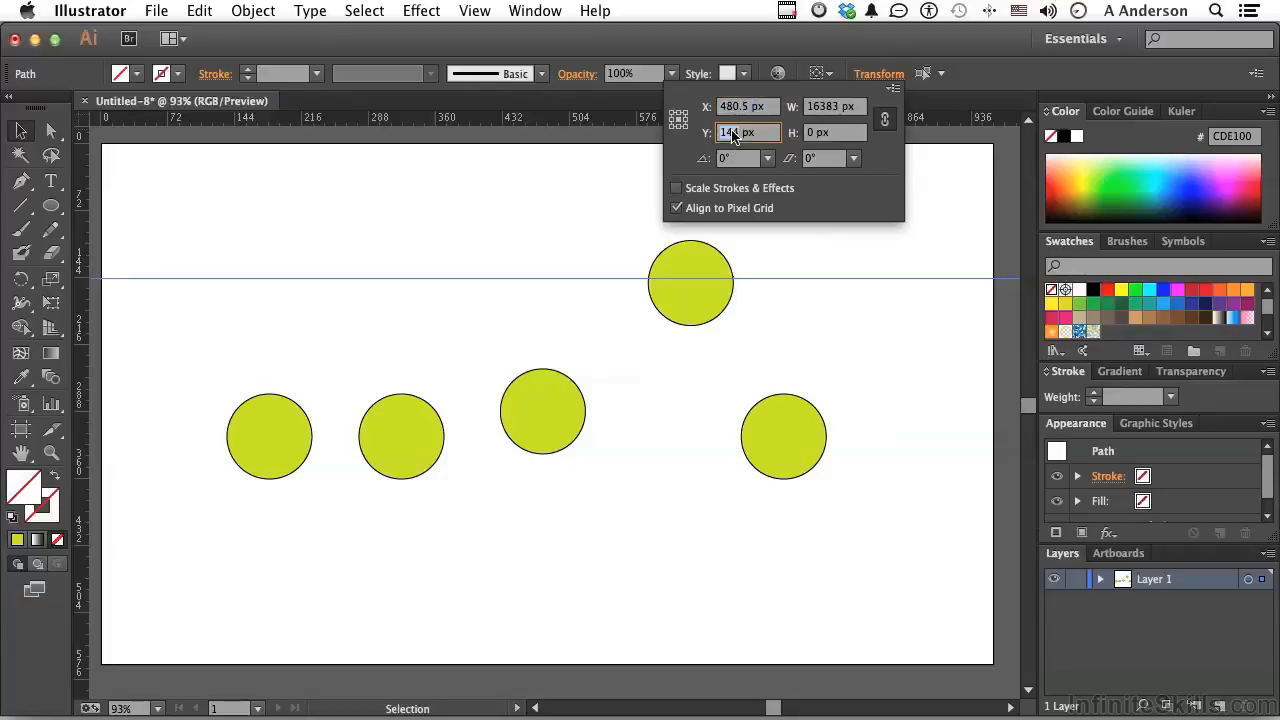
{"action": "type", "text": "247"}
{"action": "key", "text": "Return"}
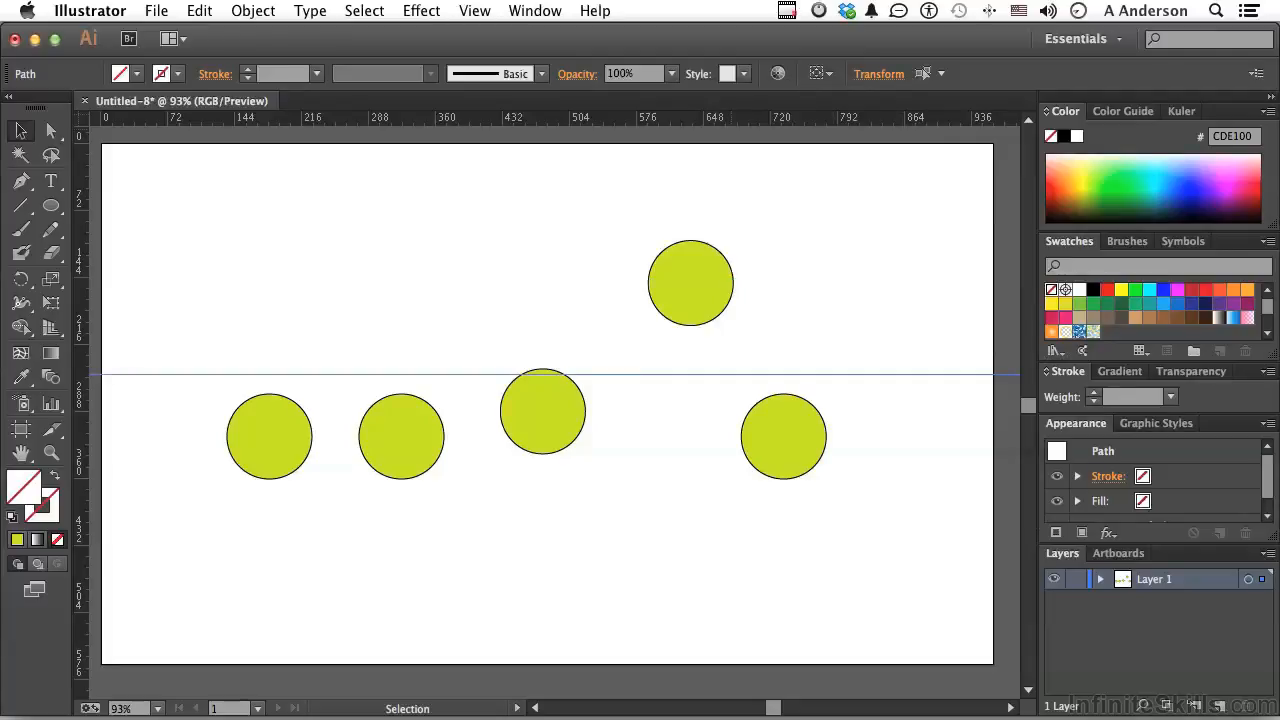
{"action": "left_click_drag", "start_coordinate": [672, 296], "coordinate": [826, 287]}
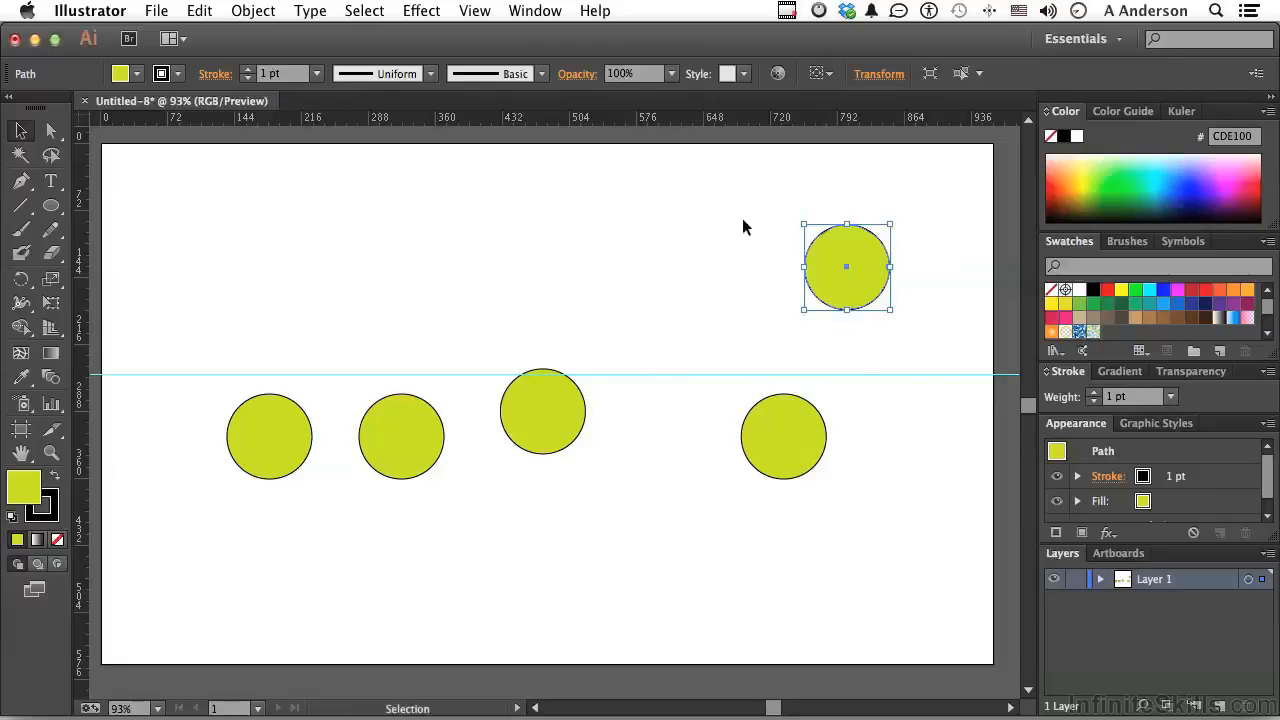
Place a second horizontal guide, delete it again and fit the artboard in the window
{"action": "left_click_drag", "start_coordinate": [607, 121], "coordinate": [607, 199]}
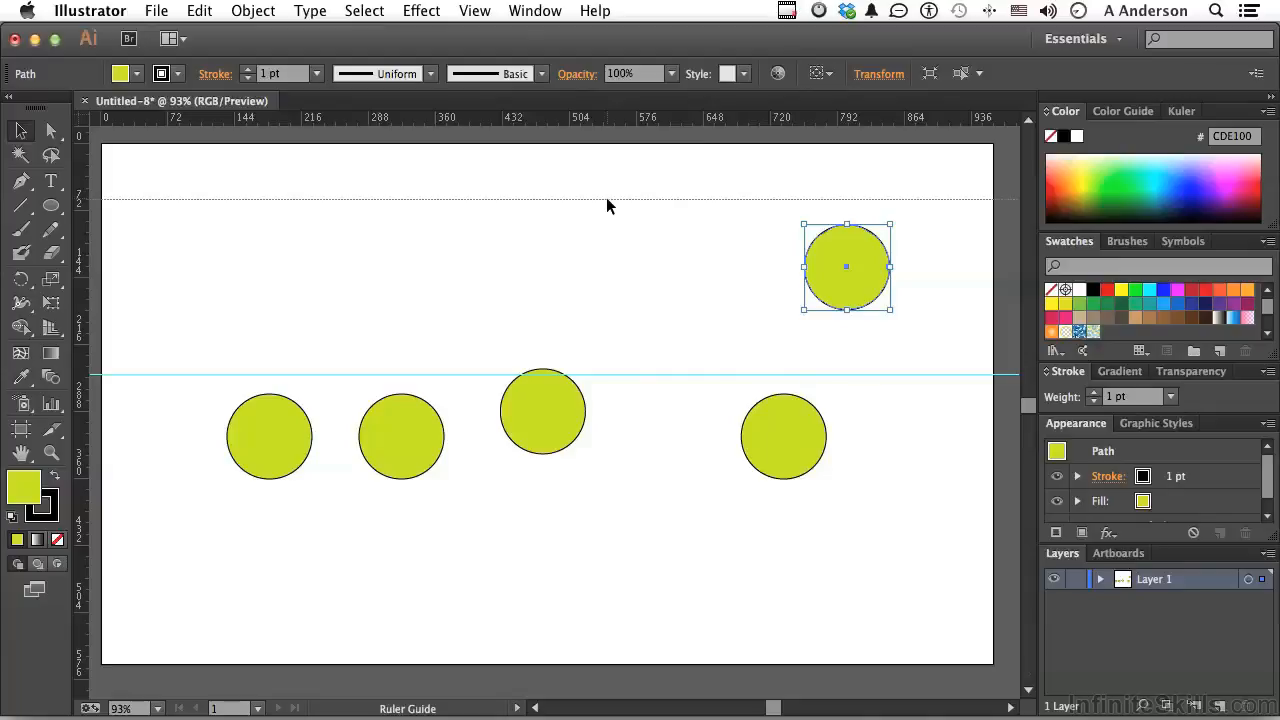
{"action": "left_click_drag", "start_coordinate": [606, 199], "coordinate": [606, 201]}
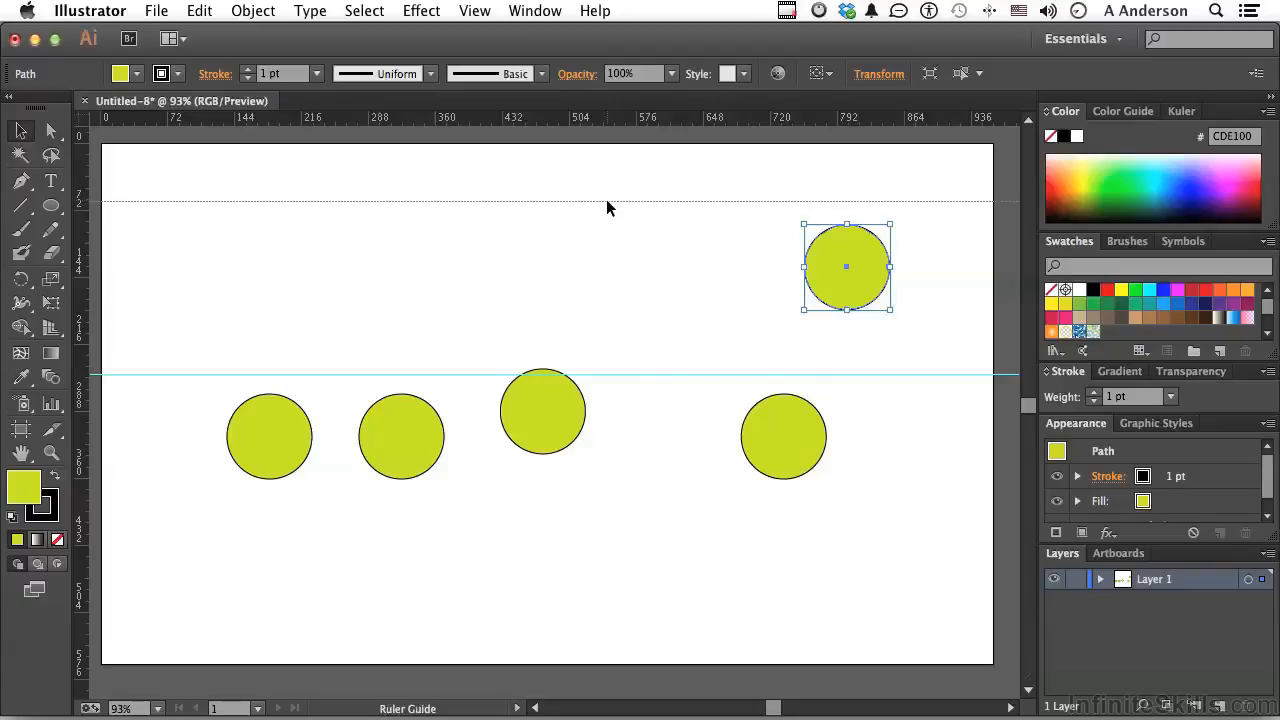
{"action": "mouse_move", "coordinate": [606, 199]}
{"action": "left_mouse_down"}
{"action": "mouse_move", "coordinate": [611, 92]}
{"action": "mouse_move", "coordinate": [614, 286]}
{"action": "left_mouse_up"}
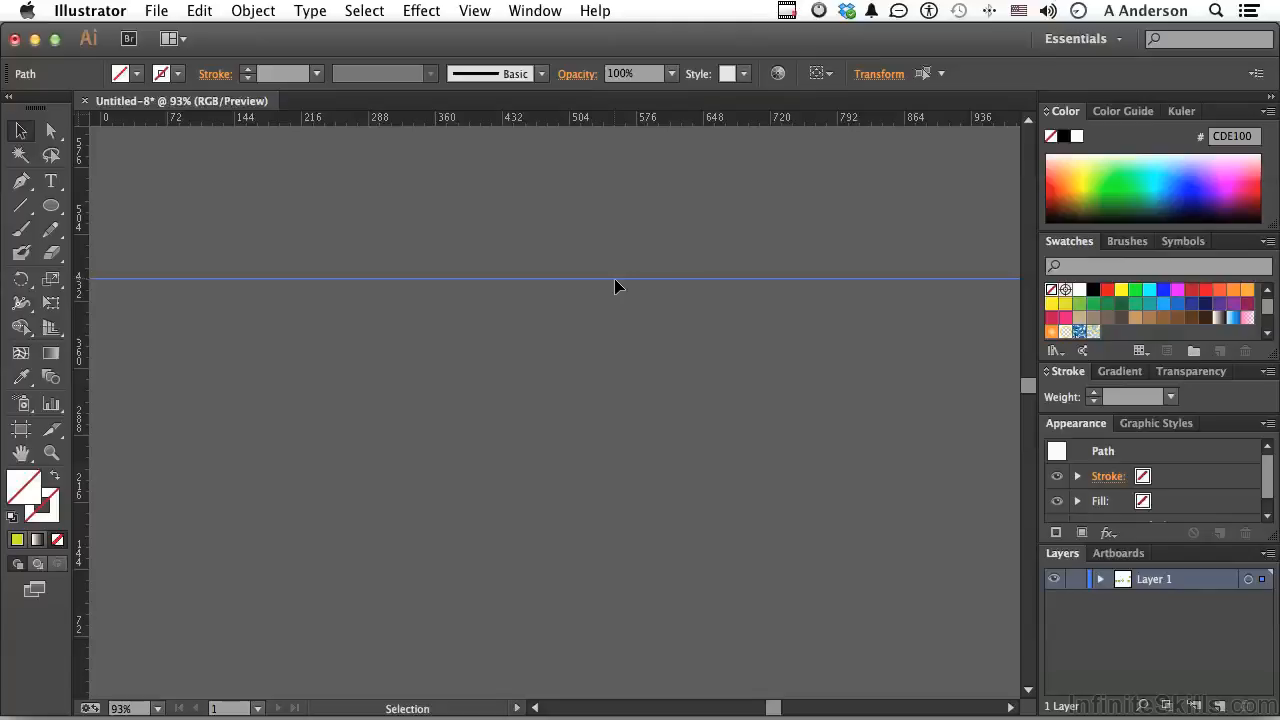
{"action": "key", "text": "Delete"}
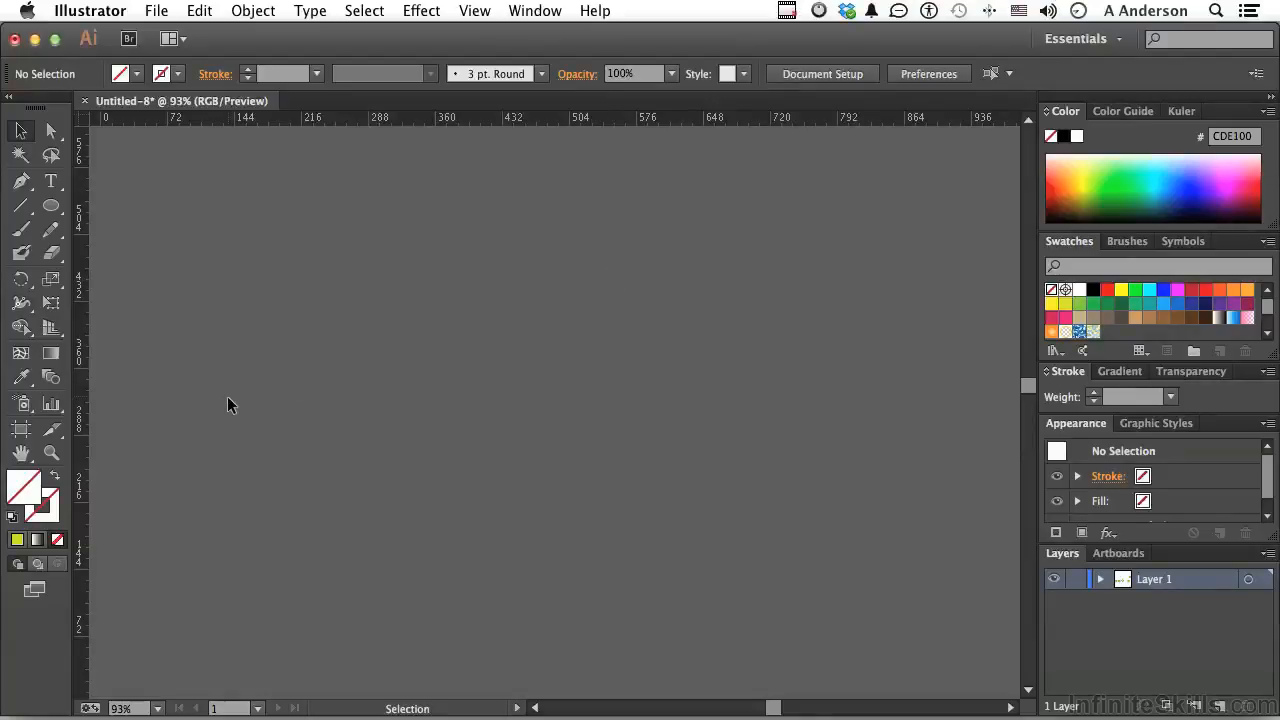
{"action": "double_click", "coordinate": [21, 453]}
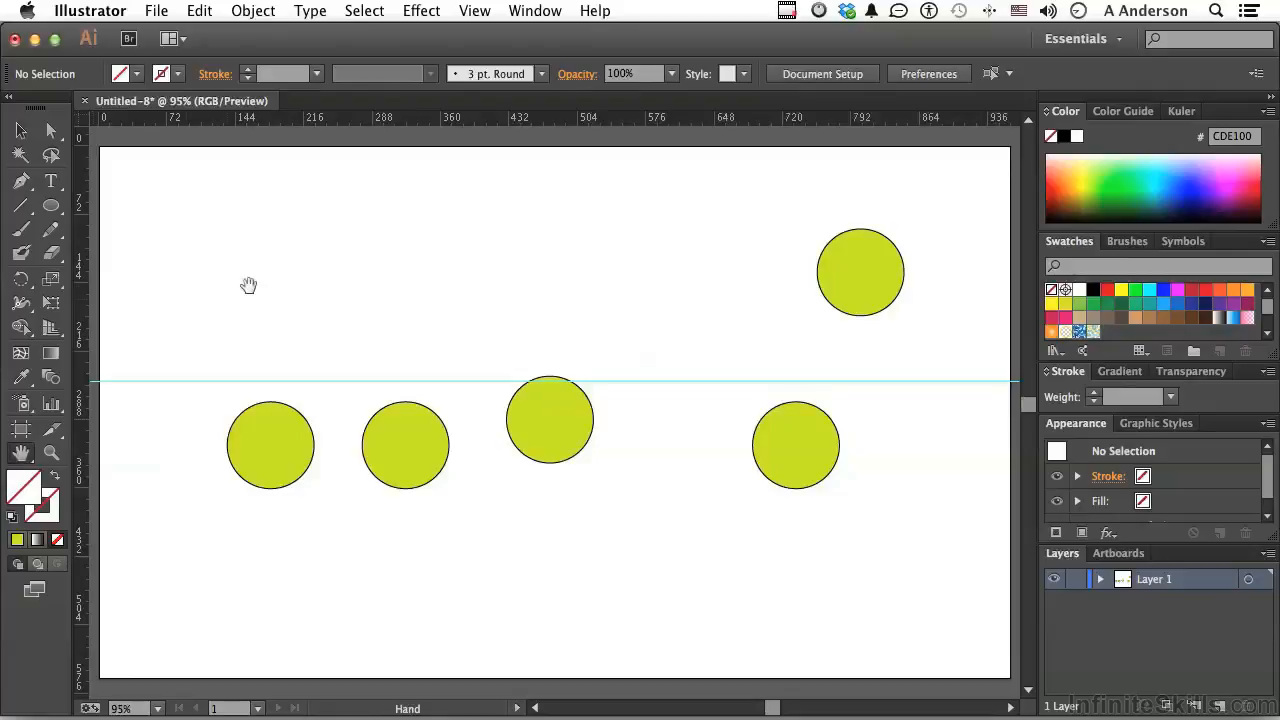
Pull a guide from the horizontal ruler, switch it to vertical and place it at about 103 px
{"action": "left_click_drag", "start_coordinate": [288, 116], "coordinate": [293, 207]}
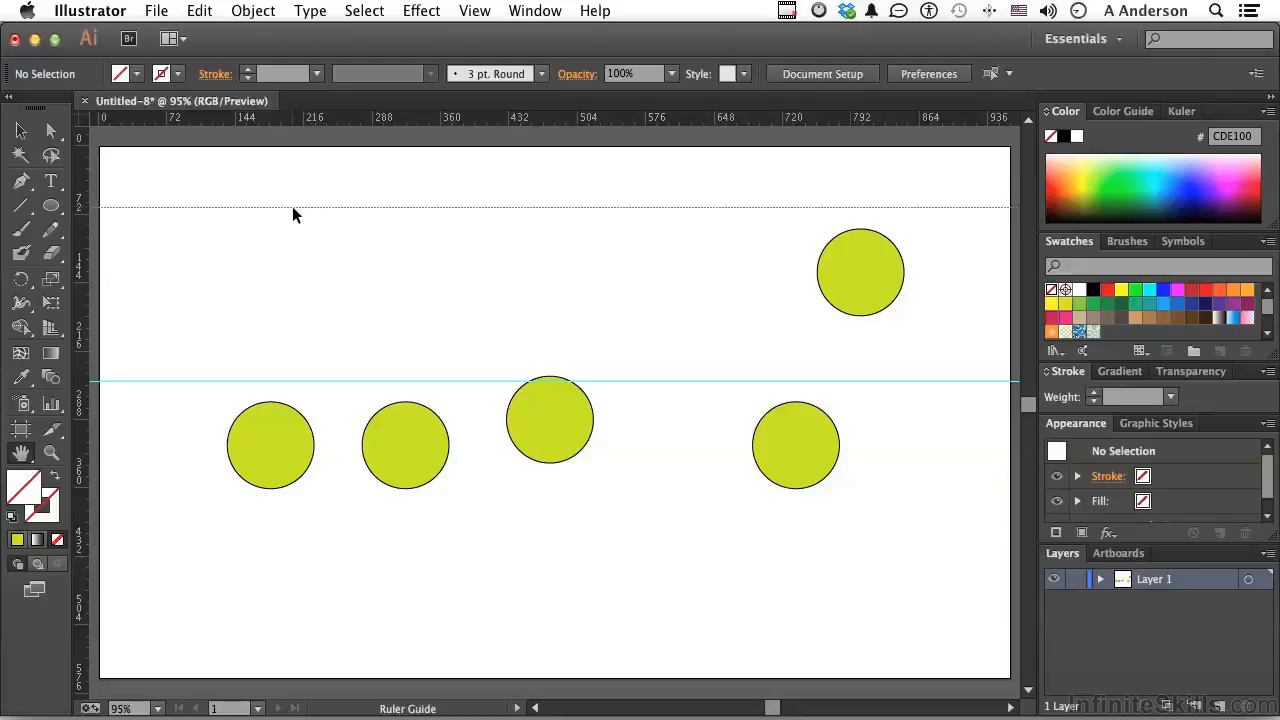
{"action": "key", "text": "alt"}
{"action": "key", "text": "alt"}
{"action": "key", "text": "alt"}
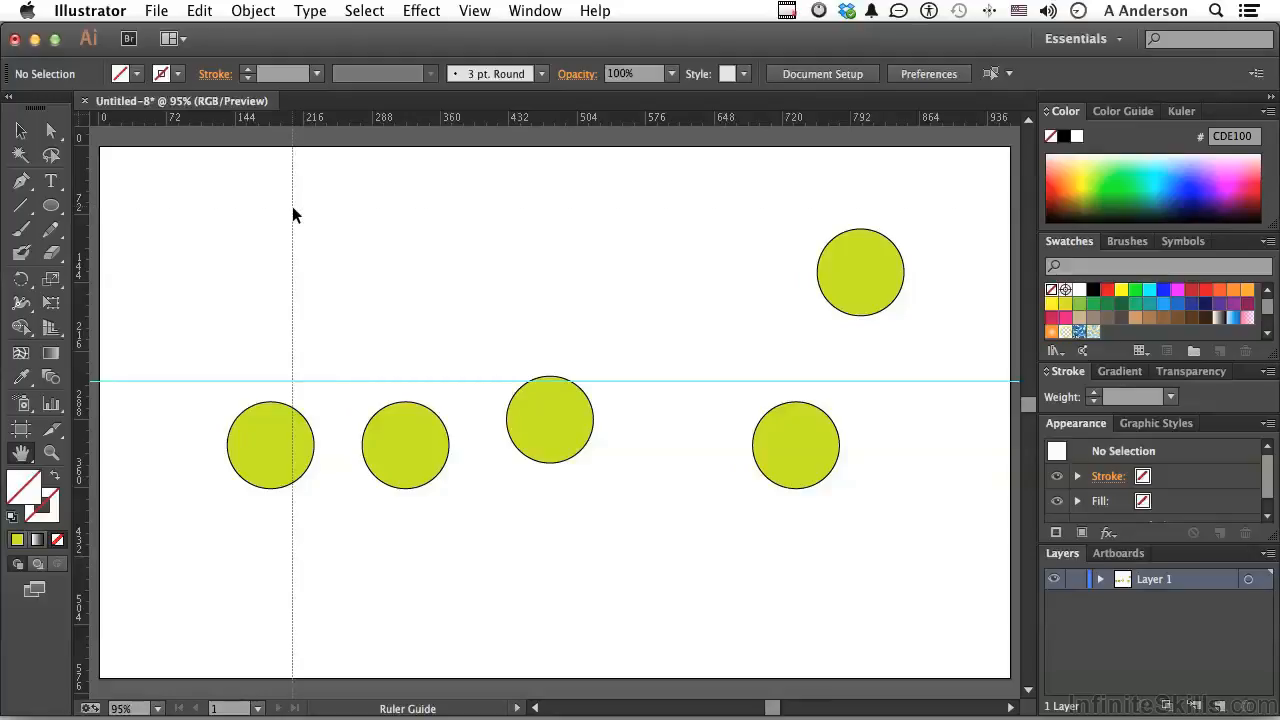
{"action": "left_click_drag", "start_coordinate": [293, 207], "coordinate": [198, 241]}
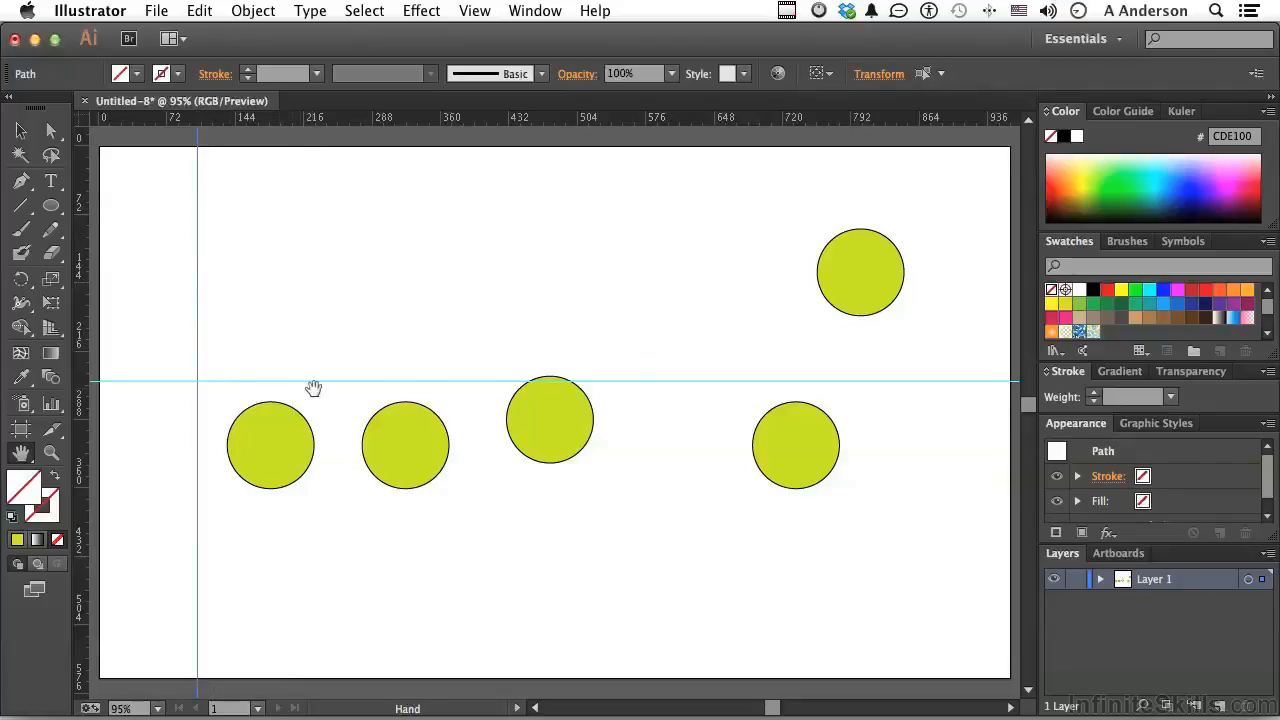
Clear all guides from the document
{"action": "left_click", "coordinate": [475, 11]}
{"action": "mouse_move", "coordinate": [526, 565]}
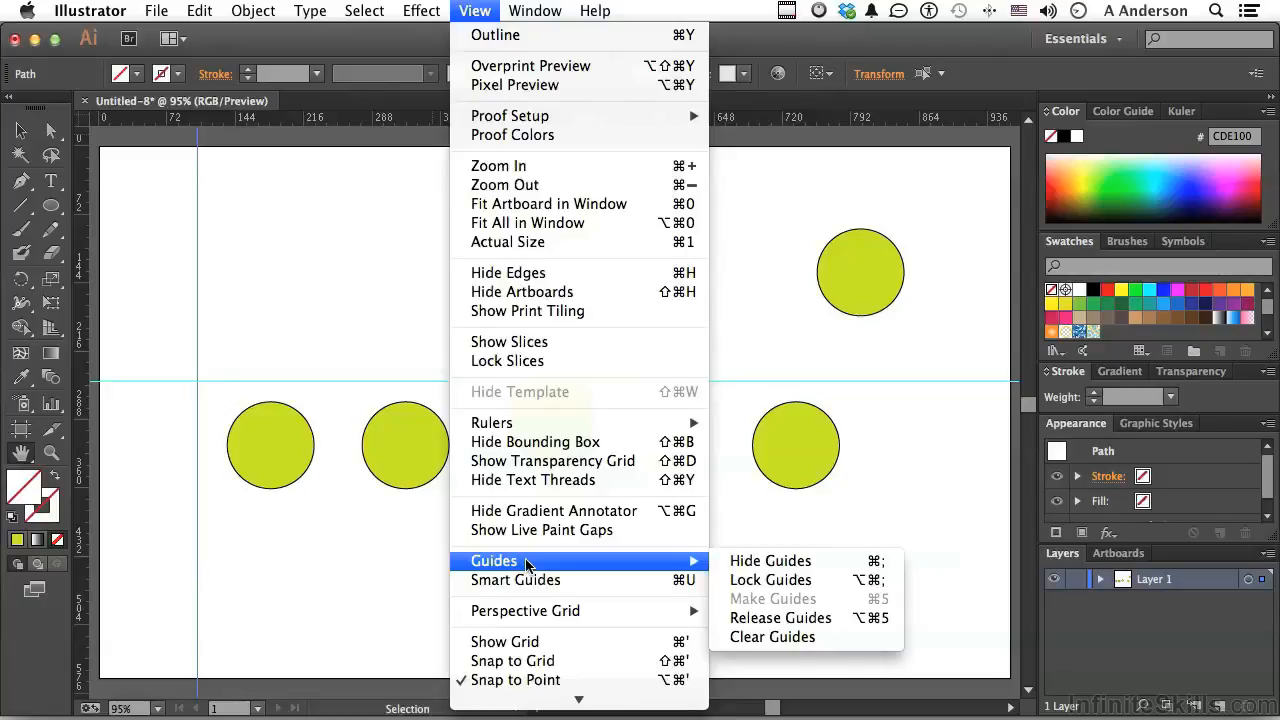
{"action": "left_click", "coordinate": [784, 638]}
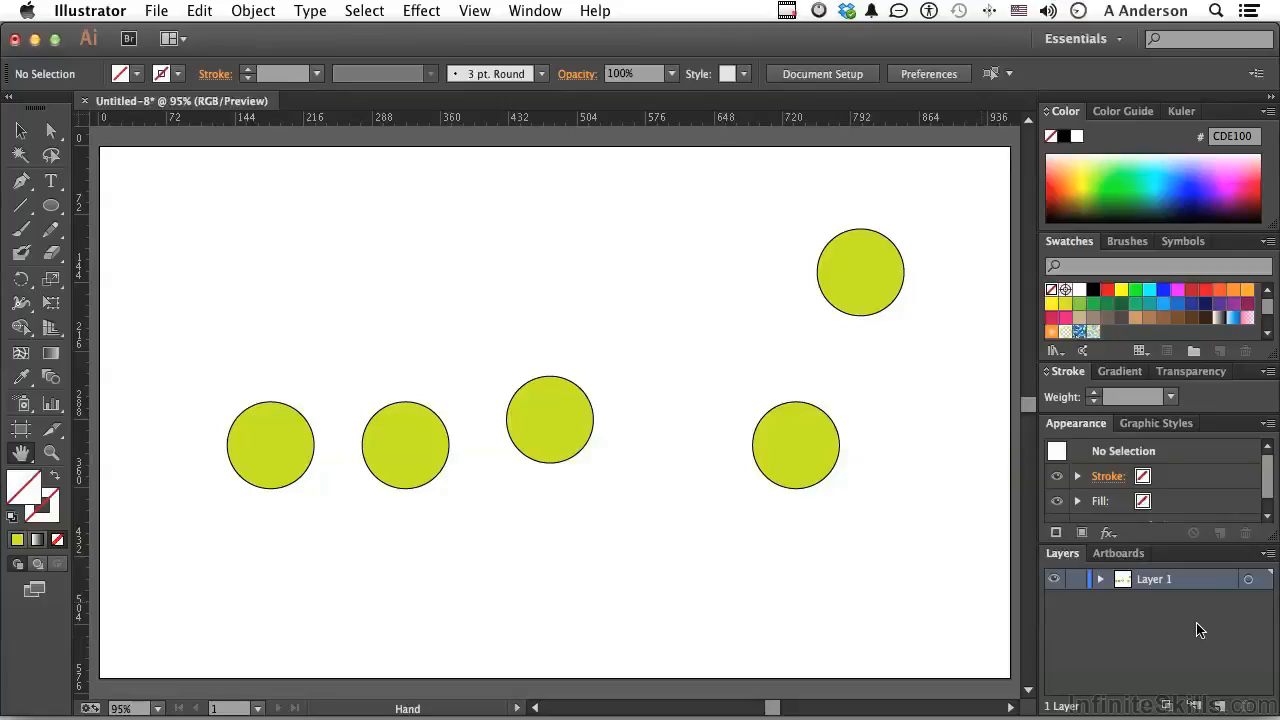
Create a new layer named Guides and make it the active layer
{"action": "left_click", "coordinate": [1221, 708]}
{"action": "double_click", "coordinate": [1155, 580]}
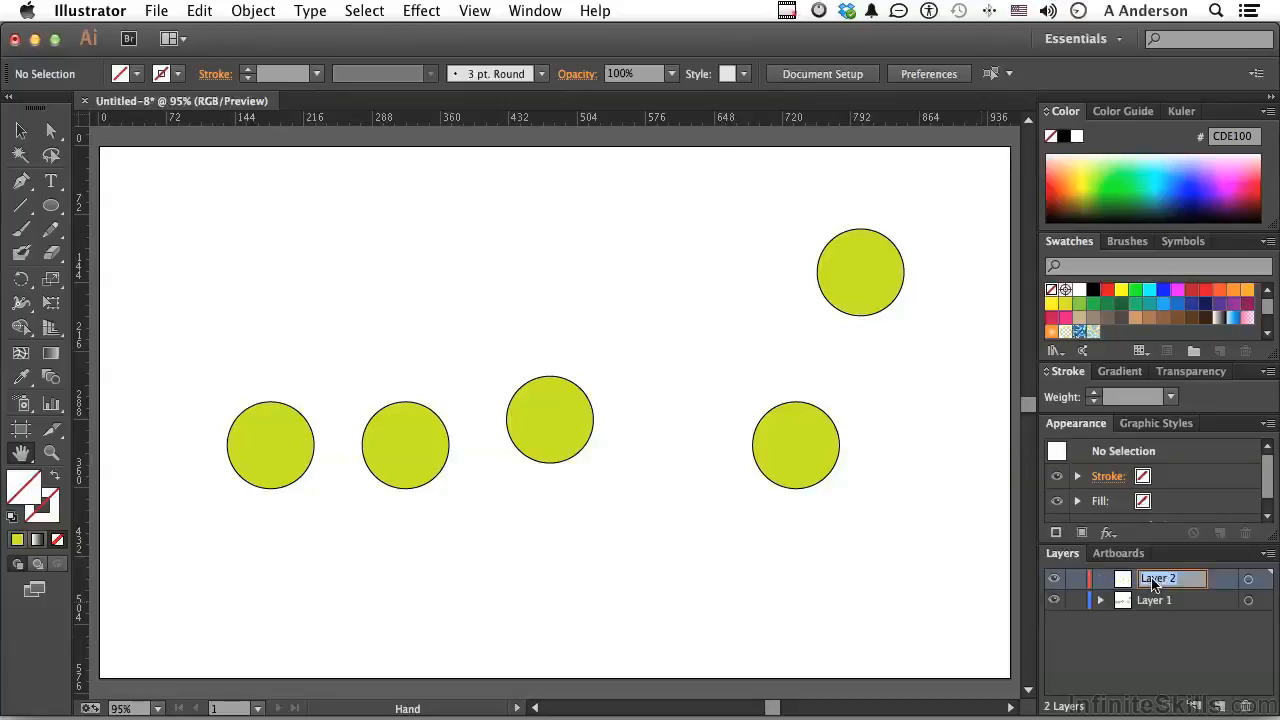
{"action": "type", "text": "Guides"}
{"action": "left_click", "coordinate": [1152, 631]}
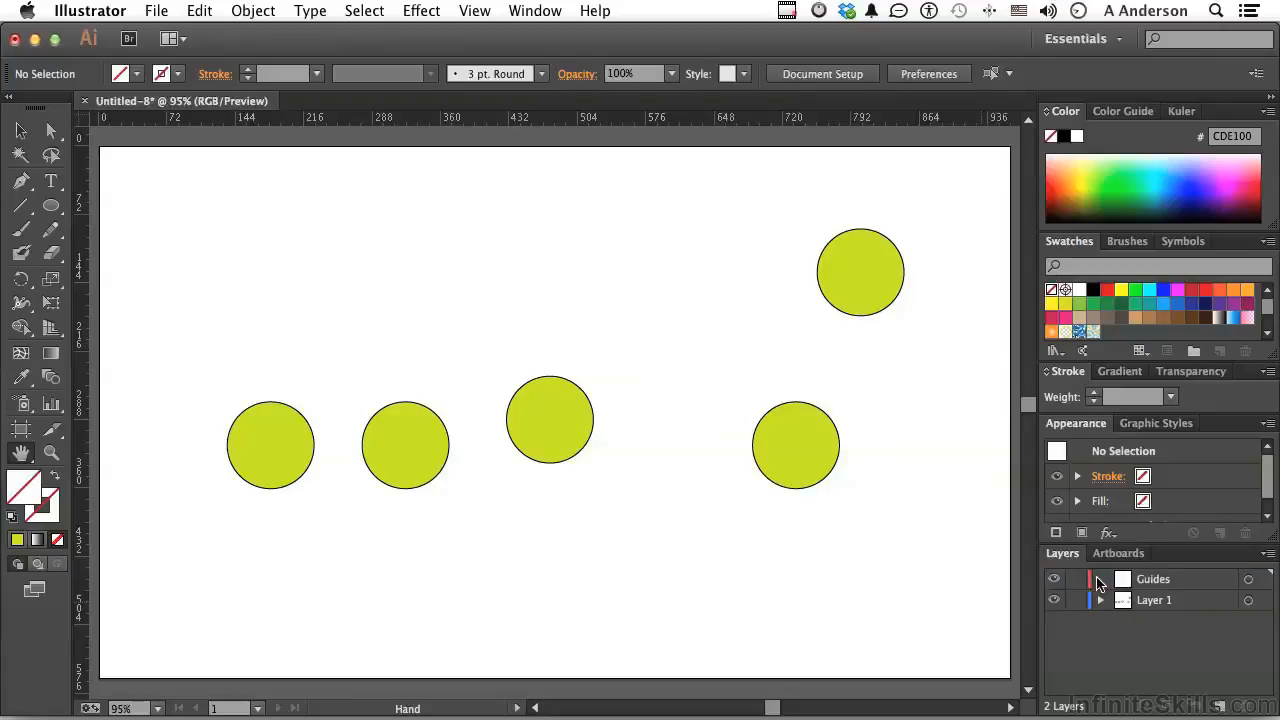
{"action": "left_click", "coordinate": [1180, 587]}
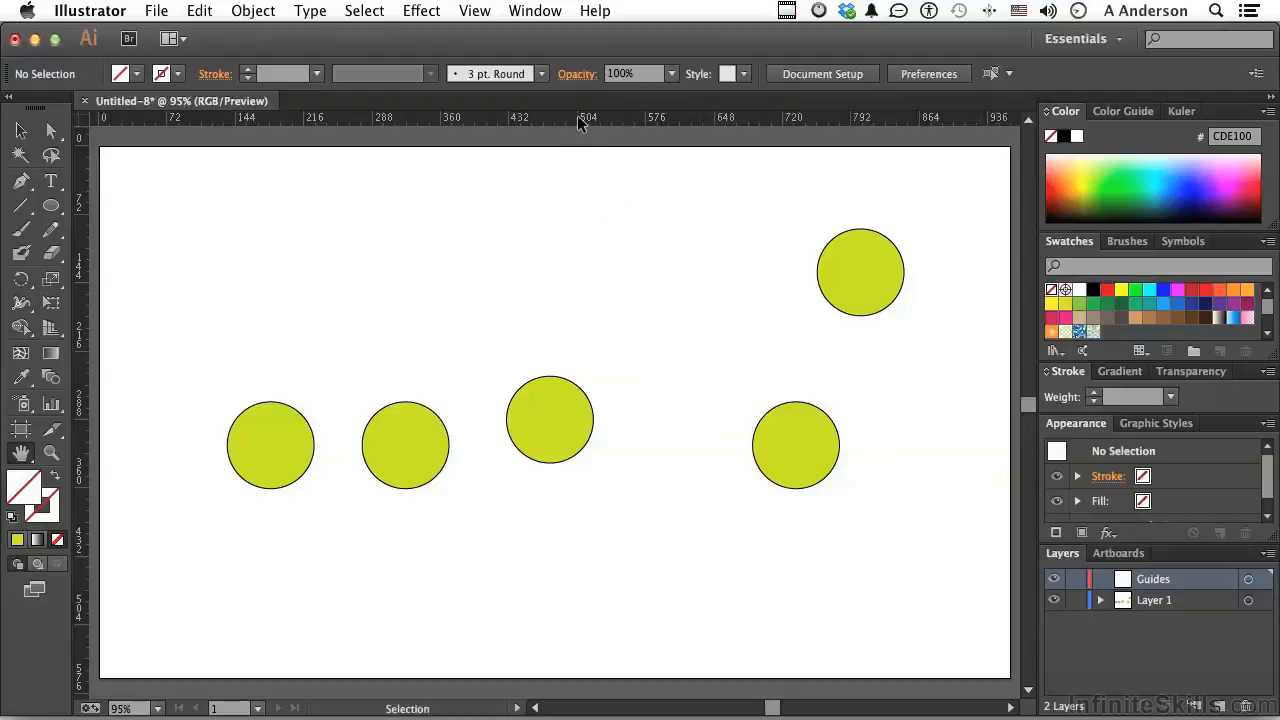
Place a horizontal guide at about 87 px and a vertical guide at about 125 px, and toggle the Guides layer's visibility off and on
{"action": "left_click_drag", "start_coordinate": [577, 117], "coordinate": [573, 229]}
{"action": "left_click_drag", "start_coordinate": [88, 333], "coordinate": [218, 333]}
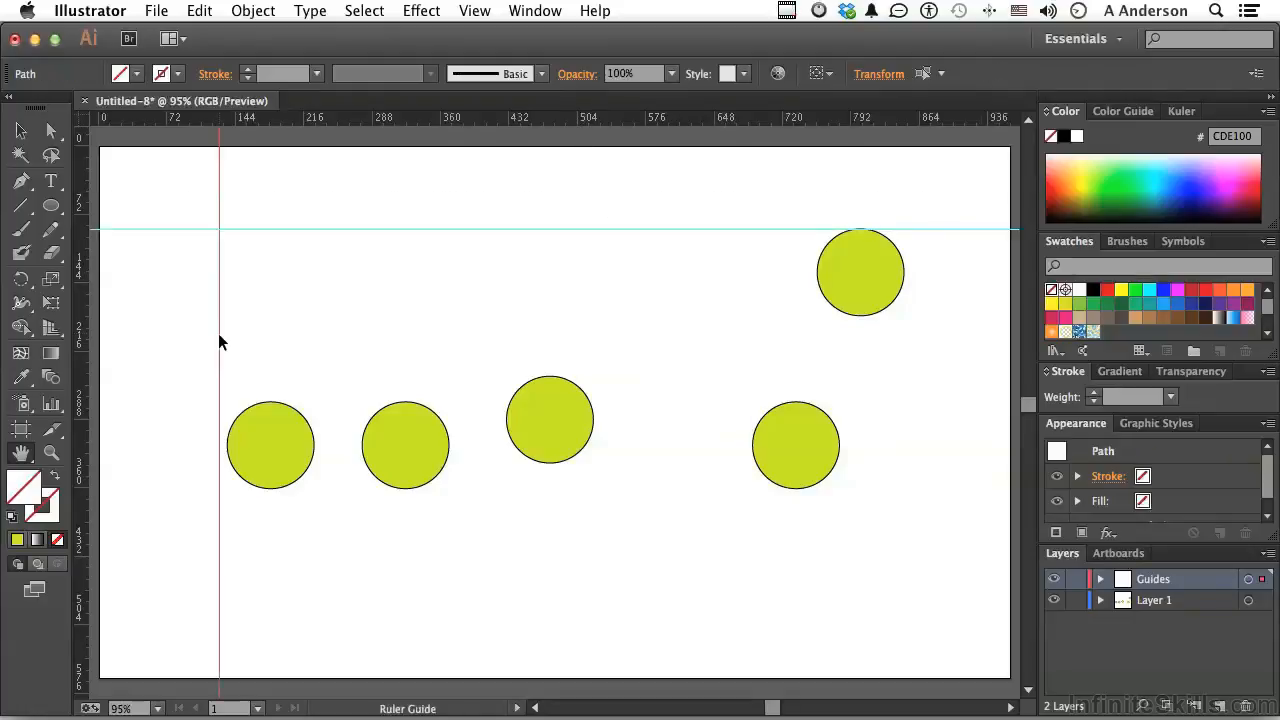
{"action": "left_click", "coordinate": [1057, 580]}
{"action": "left_click", "coordinate": [1056, 580]}
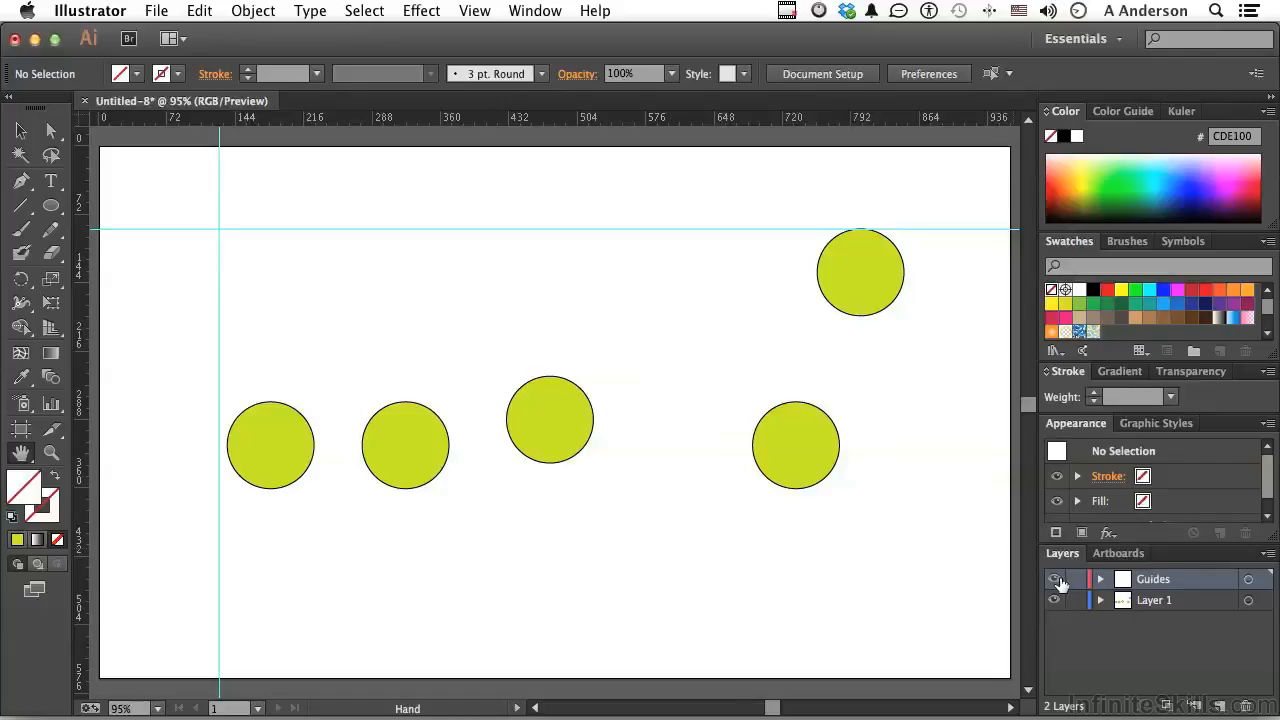
Lock the Guides layer and delete all the circles
{"action": "left_click", "coordinate": [1075, 579]}
{"action": "key", "text": "super+a"}
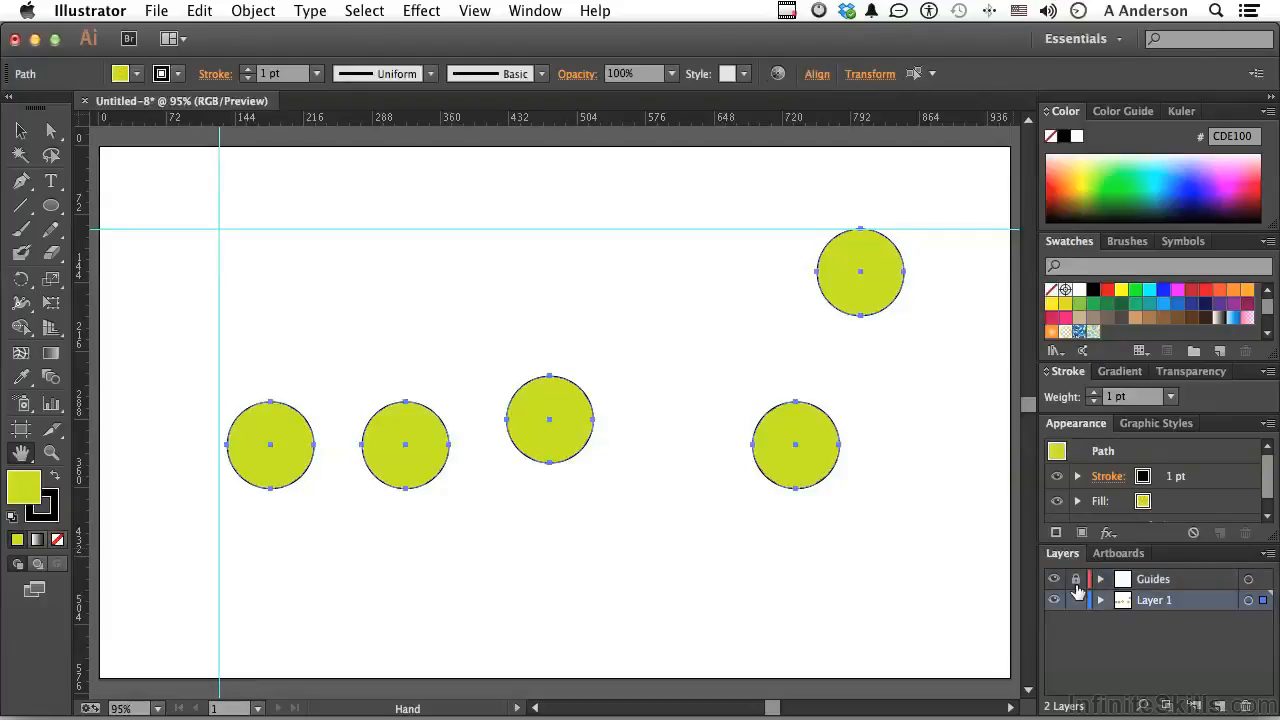
{"action": "key", "text": "Delete"}
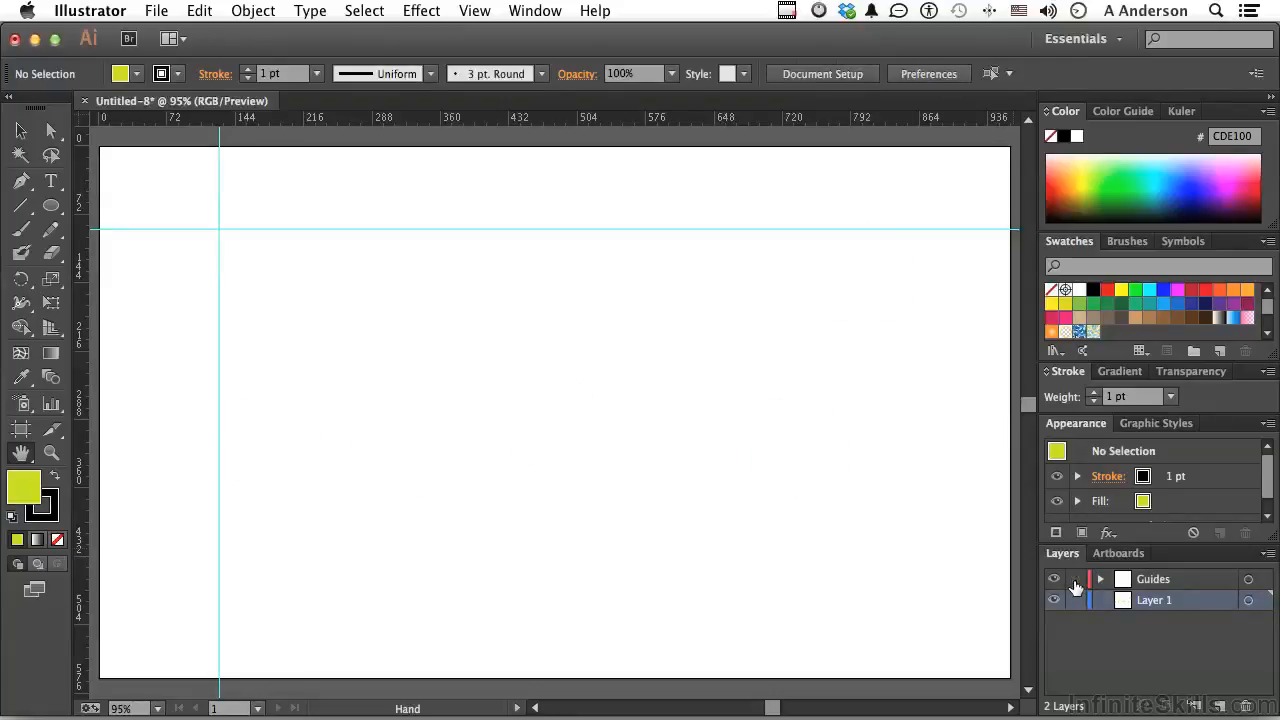
Unlock the Guides layer and replace its guides with a vertical one at about 220 px and a horizontal one at about 144 px
{"action": "left_click", "coordinate": [1073, 580], "text": "alt"}
{"action": "key", "text": "Delete"}
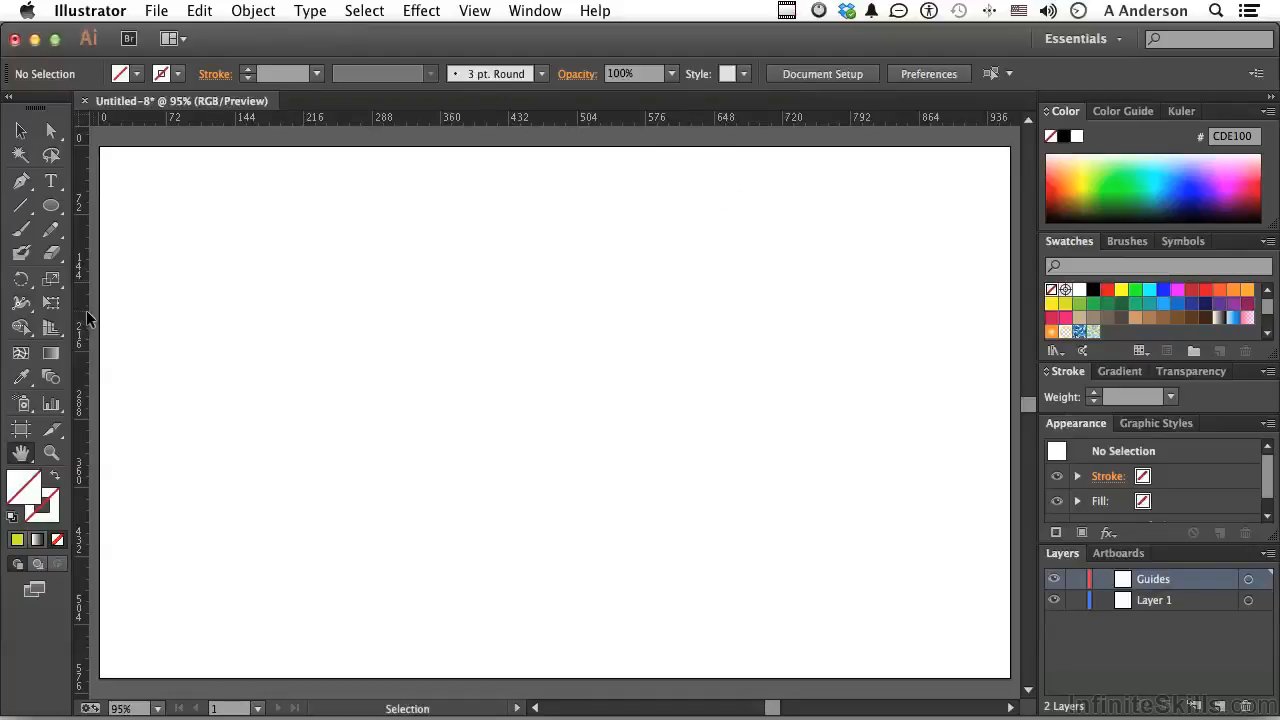
{"action": "left_click_drag", "start_coordinate": [87, 318], "coordinate": [308, 317]}
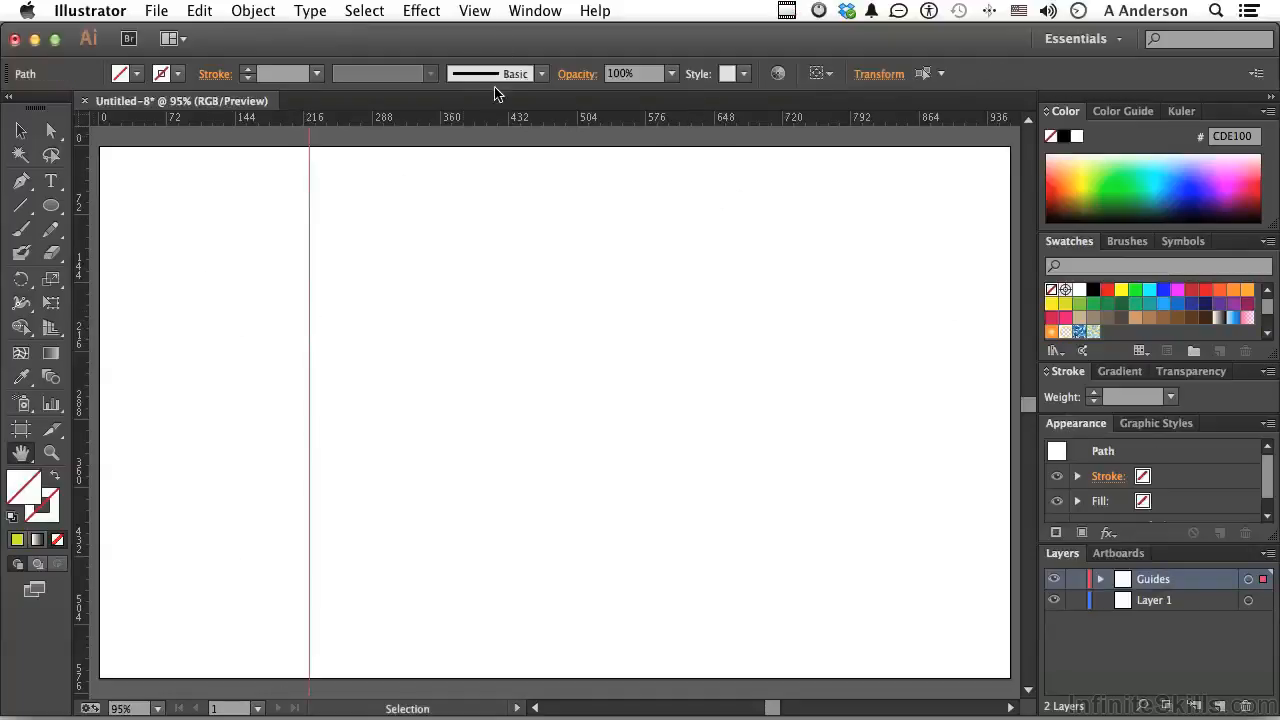
{"action": "left_click_drag", "start_coordinate": [494, 118], "coordinate": [491, 283]}
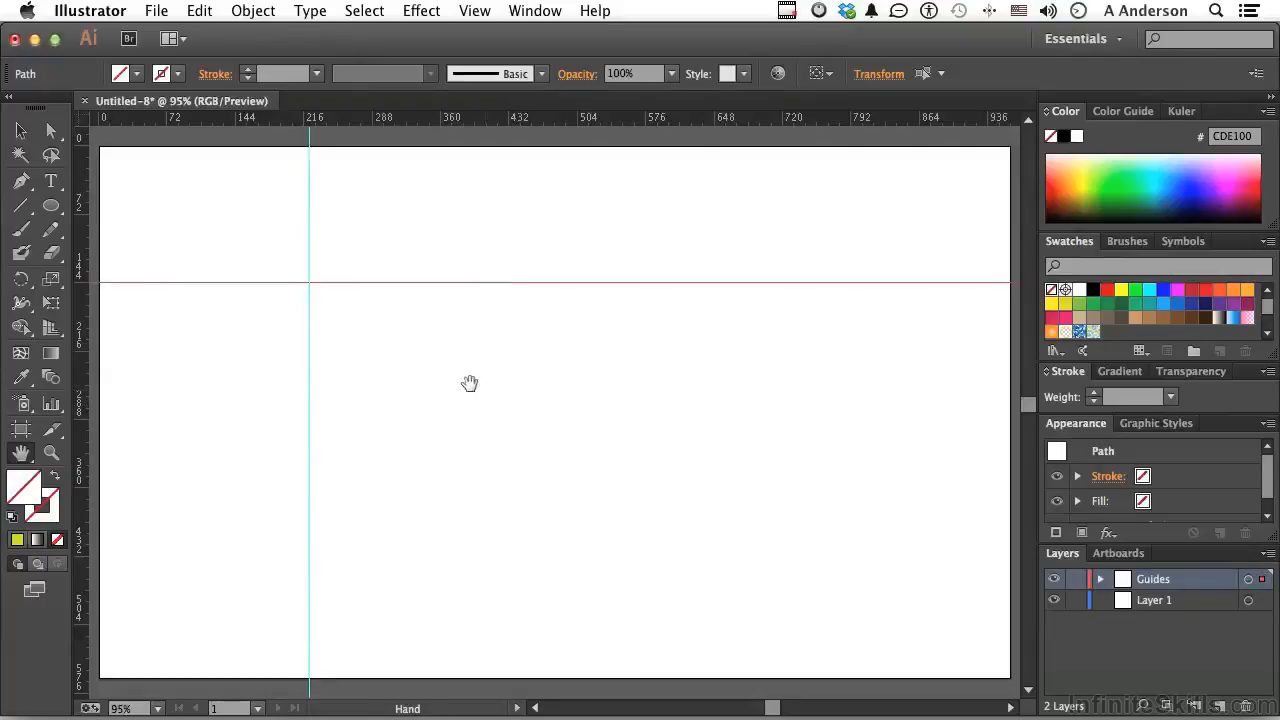
Draw a 45° diagonal line rising to the right across the middle of the artboard and make it a guide
{"action": "left_click", "coordinate": [24, 212]}
{"action": "mouse_move", "coordinate": [400, 597]}
{"action": "left_mouse_down"}
{"action": "mouse_move", "coordinate": [838, 334]}
{"action": "mouse_move", "coordinate": [811, 277]}
{"action": "mouse_move", "coordinate": [826, 232]}
{"action": "left_mouse_up"}
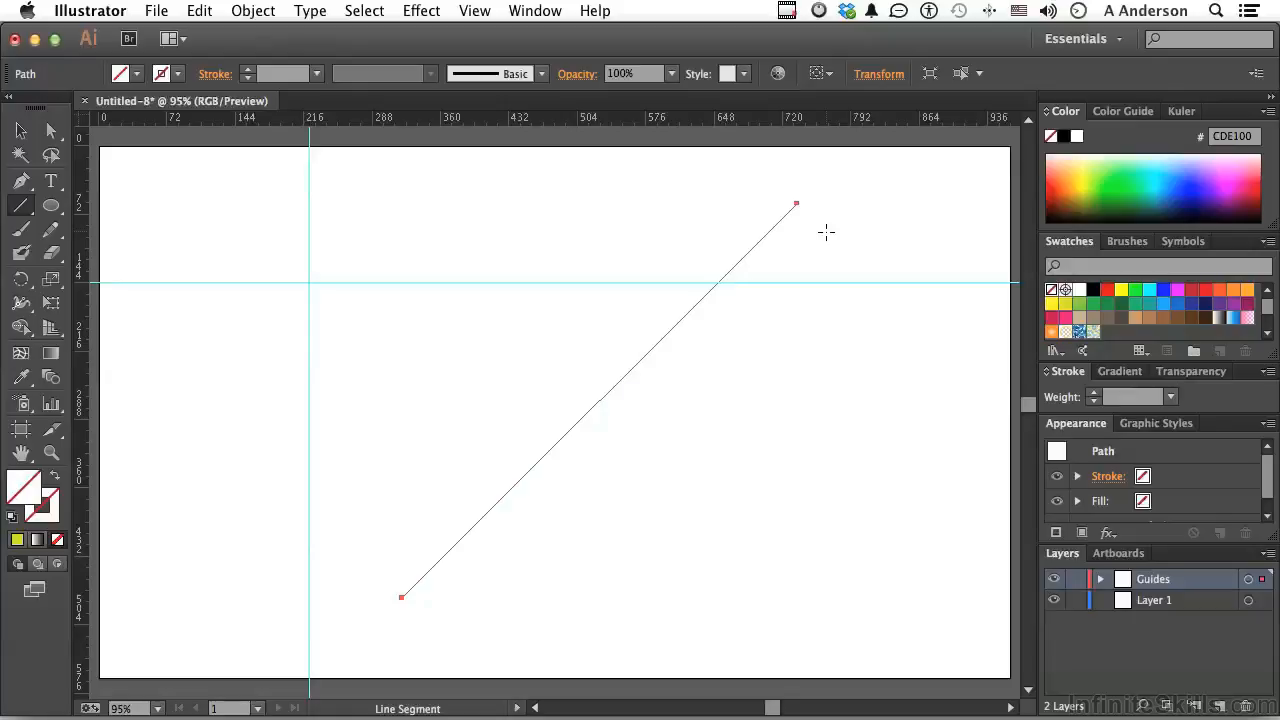
{"action": "key", "text": "v"}
{"action": "left_click", "coordinate": [475, 10]}
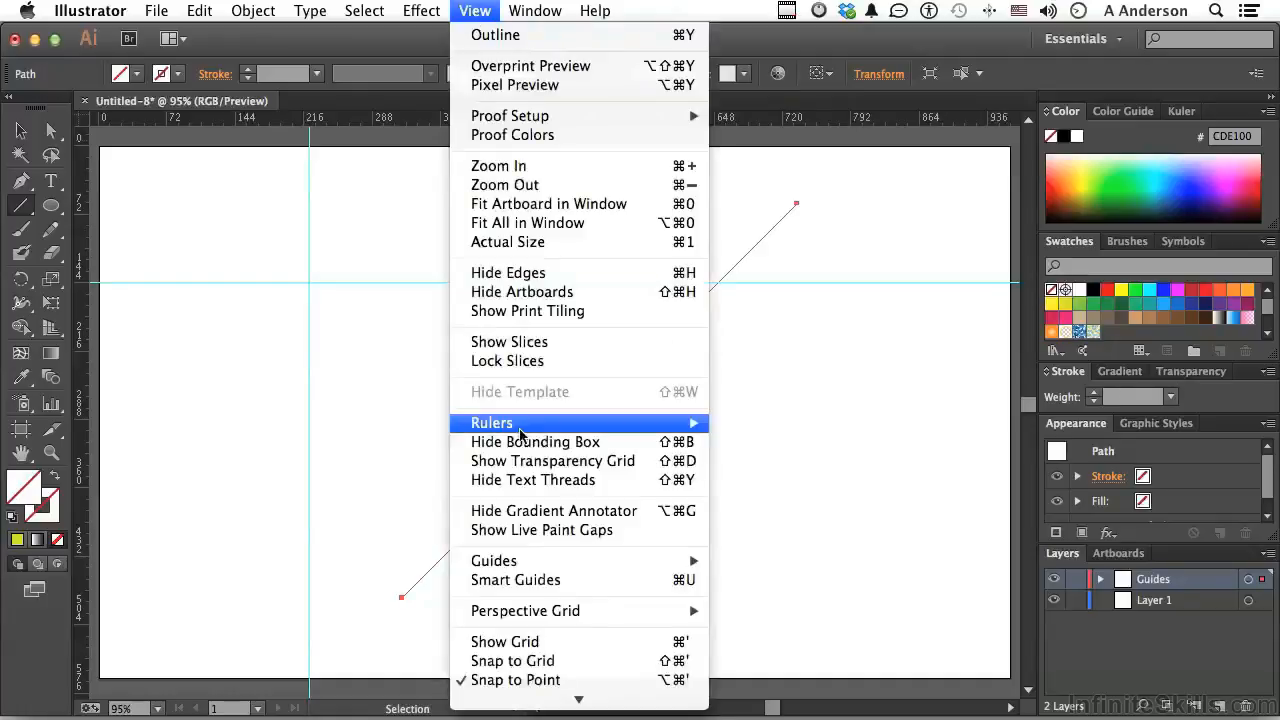
{"action": "mouse_move", "coordinate": [537, 566]}
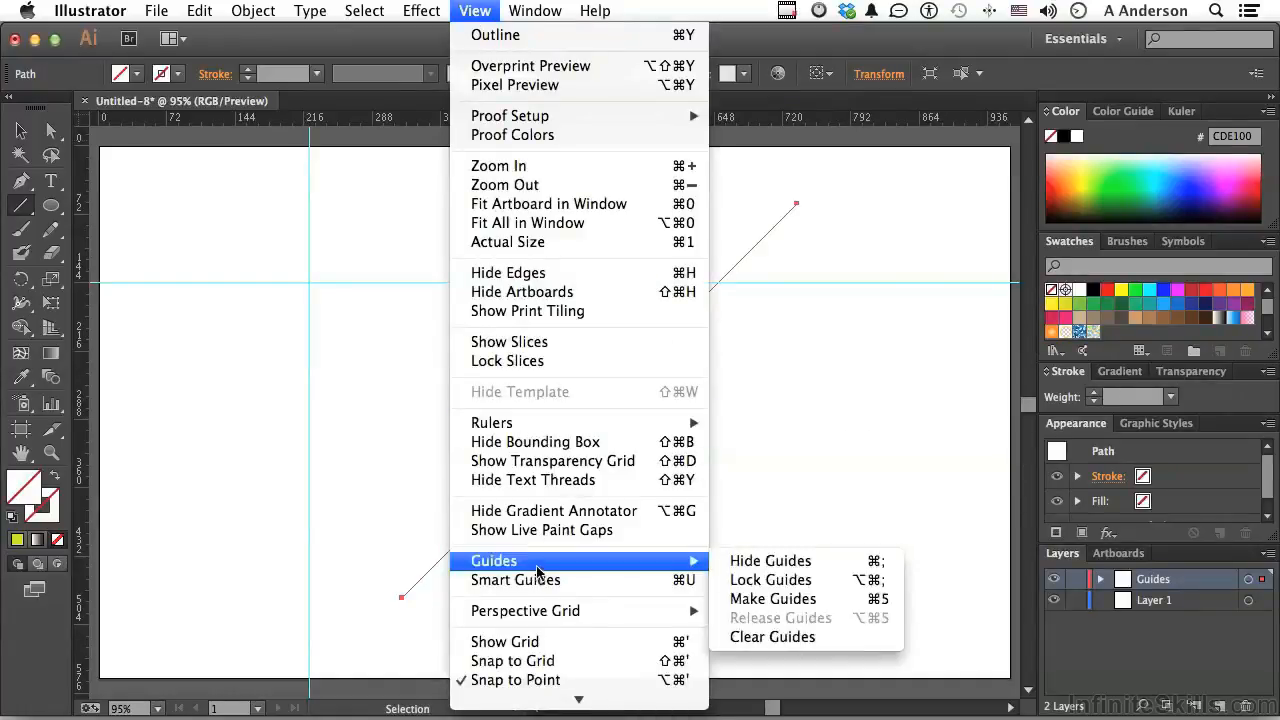
{"action": "left_click", "coordinate": [777, 600]}
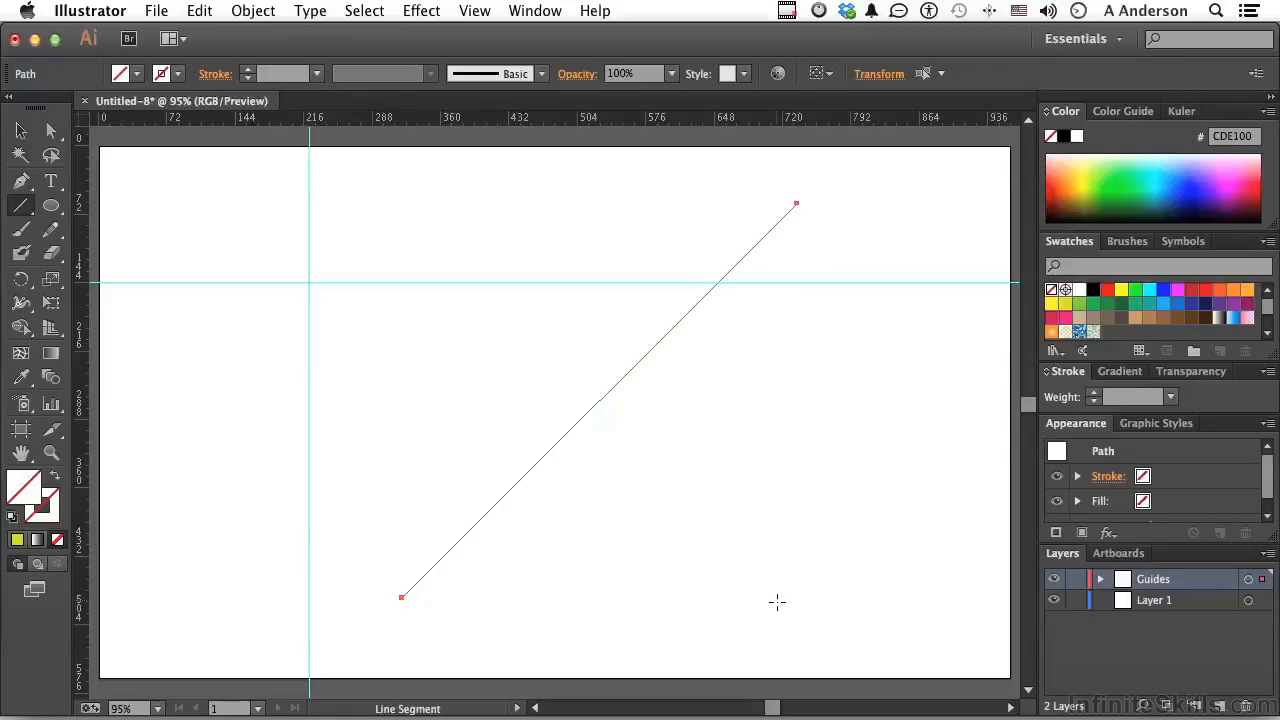
Delete the diagonal line and both ruler guides from the artboard
{"action": "key", "text": "super+a"}
{"action": "key", "text": "Delete"}
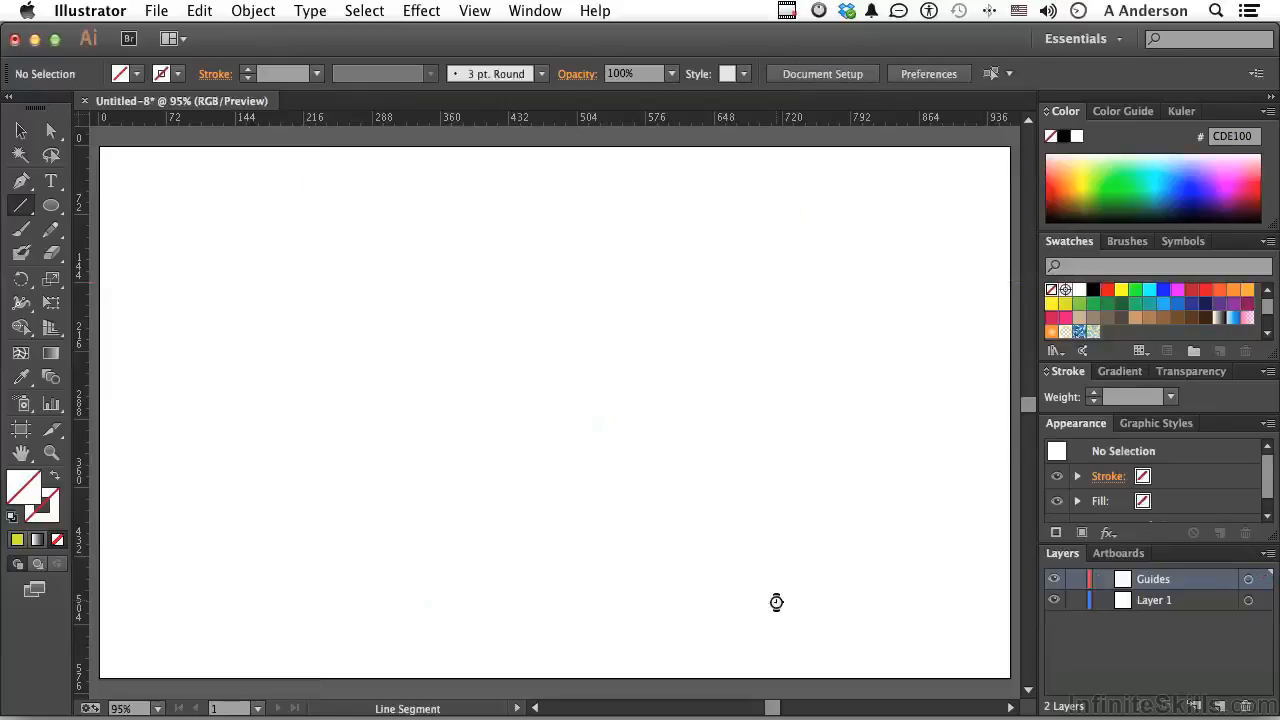
Draw a rectangle covering the whole artboard on Layer 1
{"action": "left_click", "coordinate": [53, 208]}
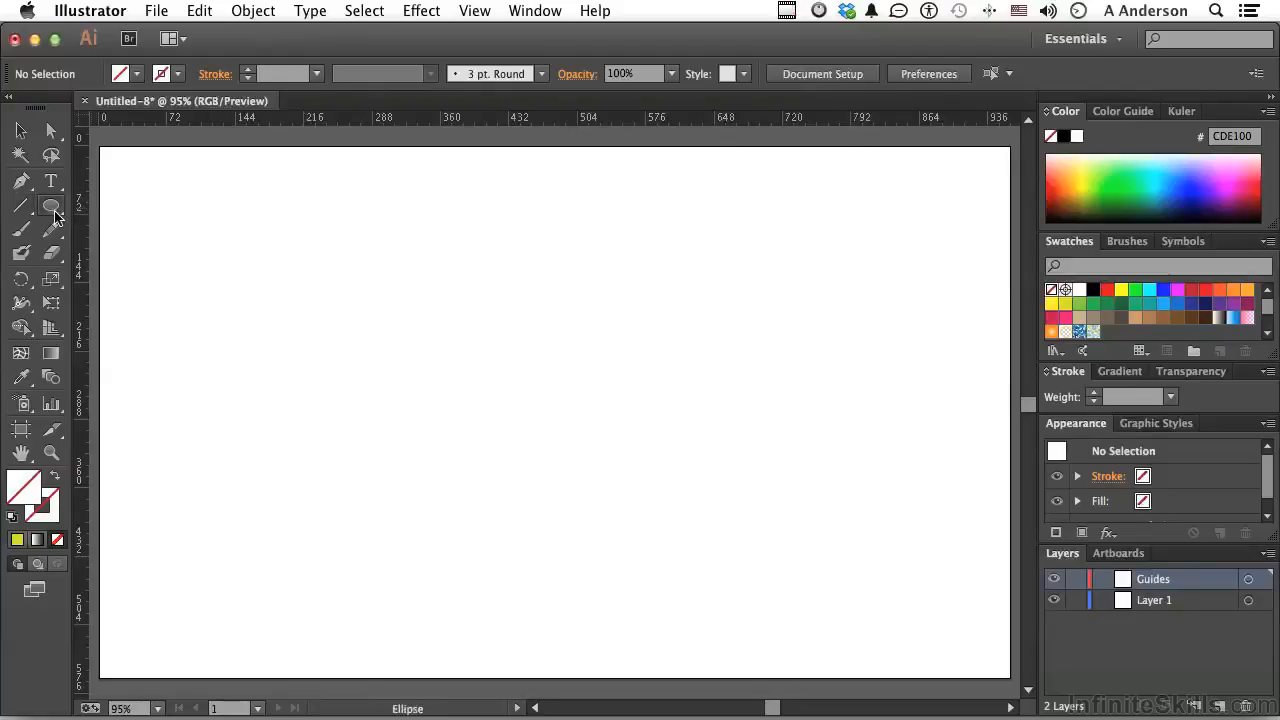
{"action": "left_click_drag", "start_coordinate": [55, 215], "coordinate": [111, 208]}
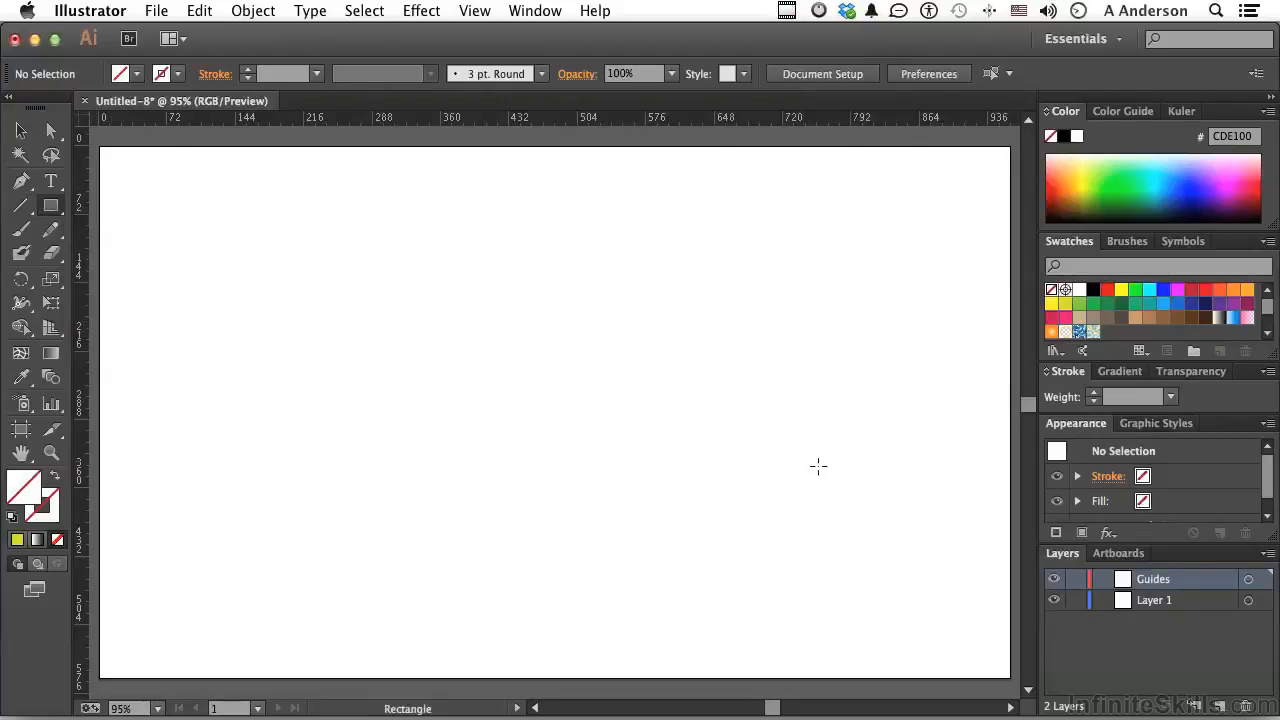
{"action": "left_click", "coordinate": [1146, 608]}
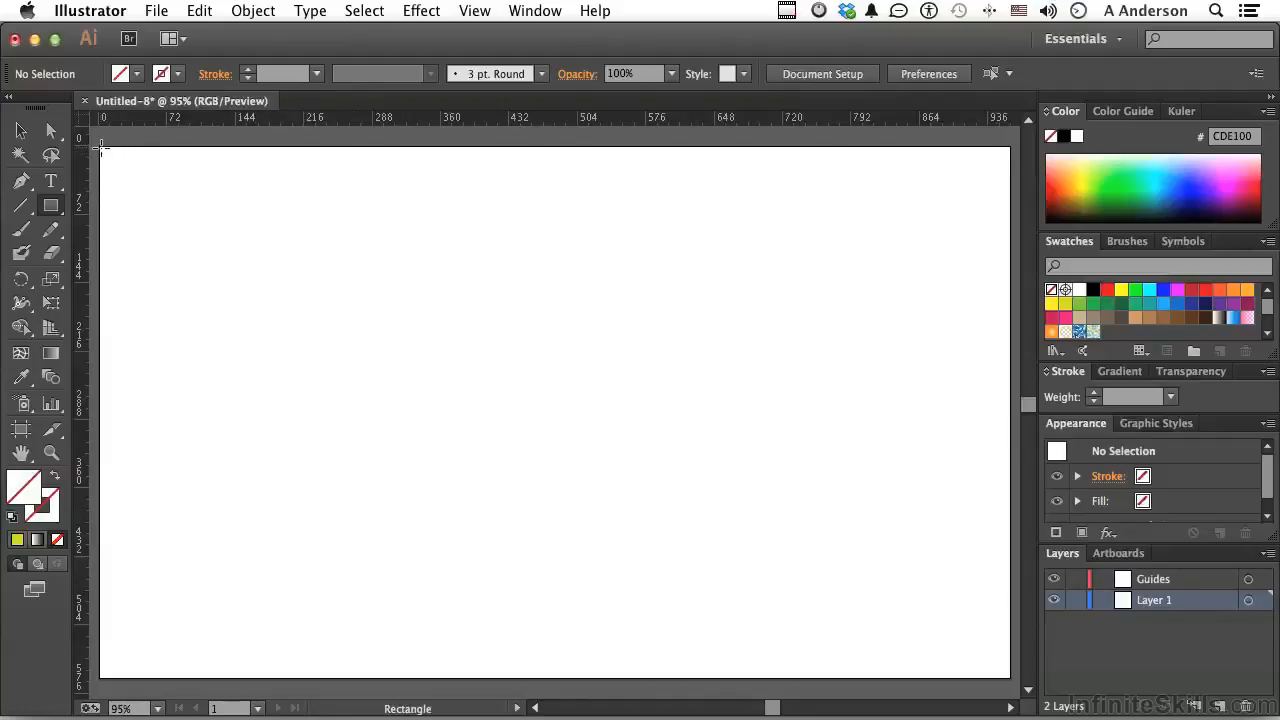
{"action": "left_click_drag", "start_coordinate": [100, 146], "coordinate": [1012, 678]}
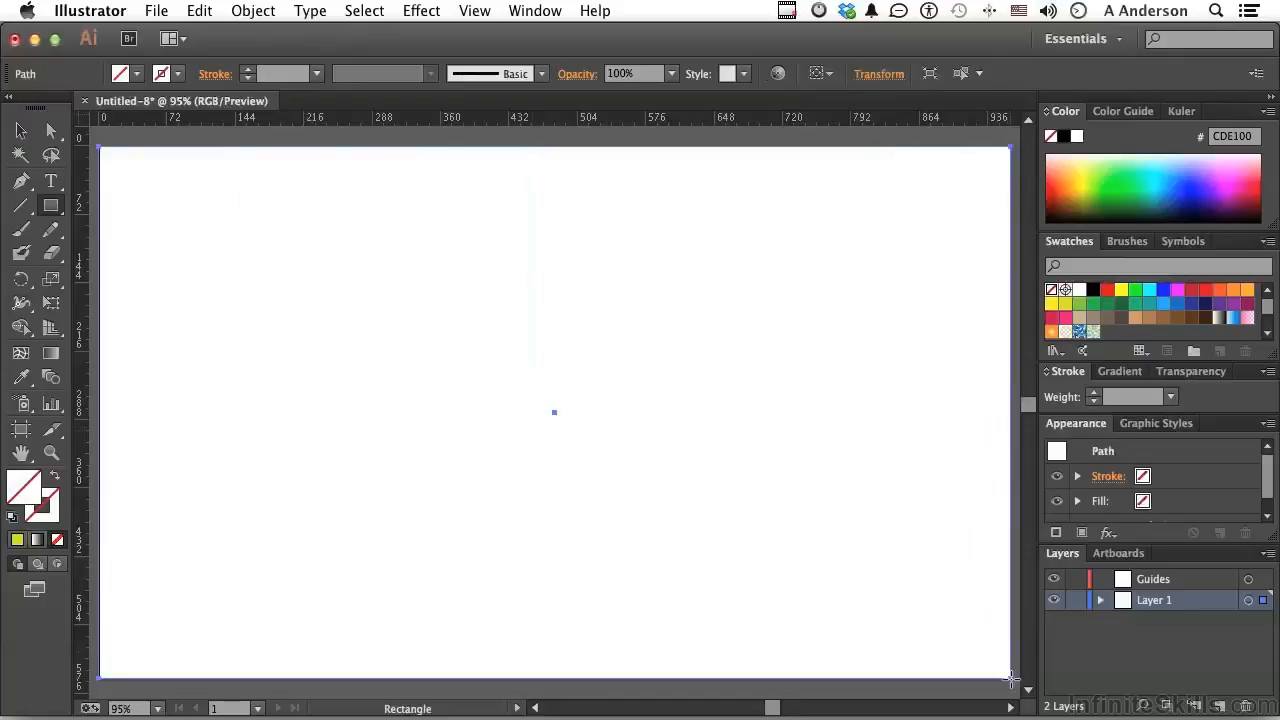
Fill the artboard-sized rectangle with bright cyan (15E1FF) and place a horizontal ruler guide across it at about 144 px
{"action": "left_click", "coordinate": [1161, 182]}
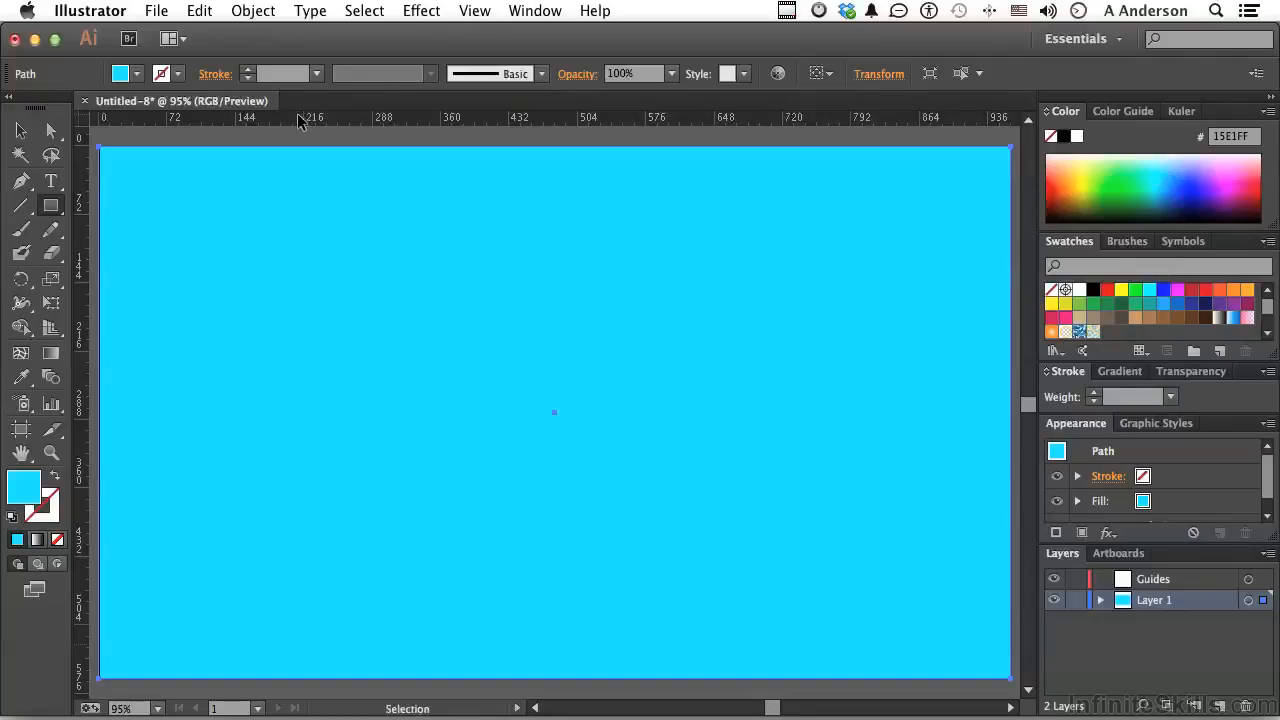
{"action": "left_click_drag", "start_coordinate": [297, 117], "coordinate": [310, 284]}
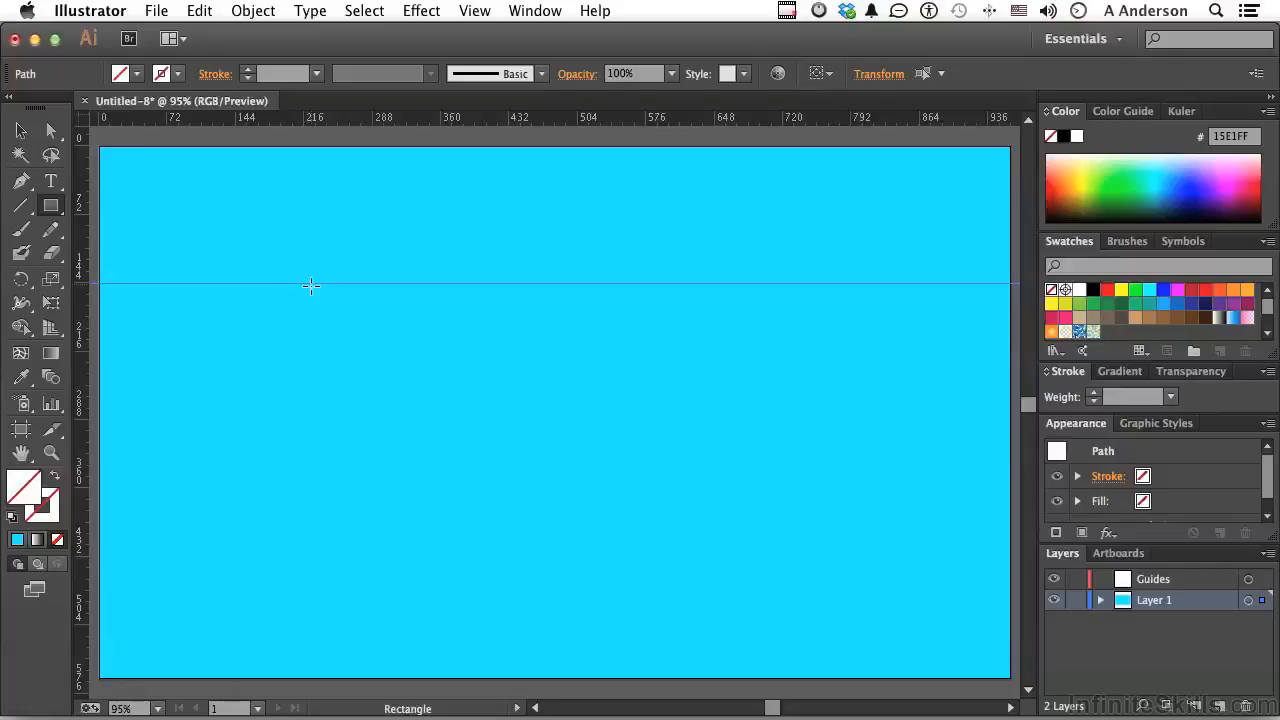
Select the horizontal guide with the Selection tool and release it into an ordinary path
{"action": "key", "text": "backslash"}
{"action": "left_click", "coordinate": [22, 131]}
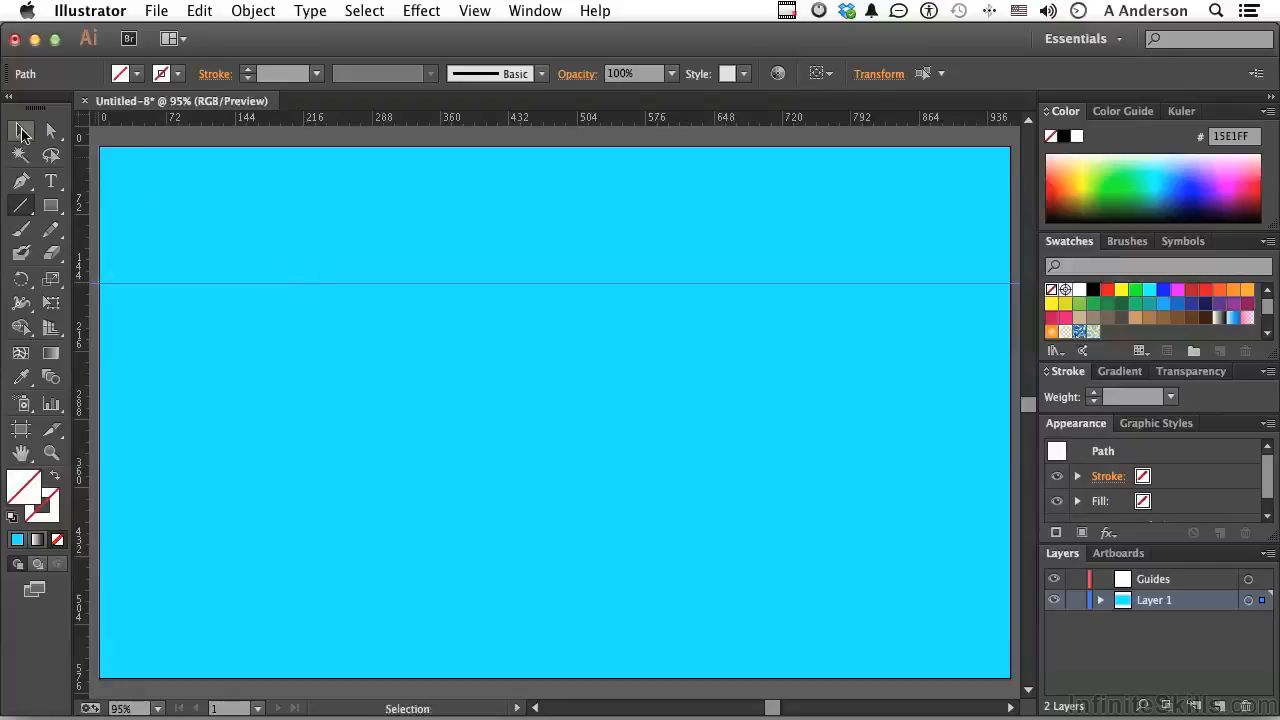
{"action": "left_click", "coordinate": [251, 256]}
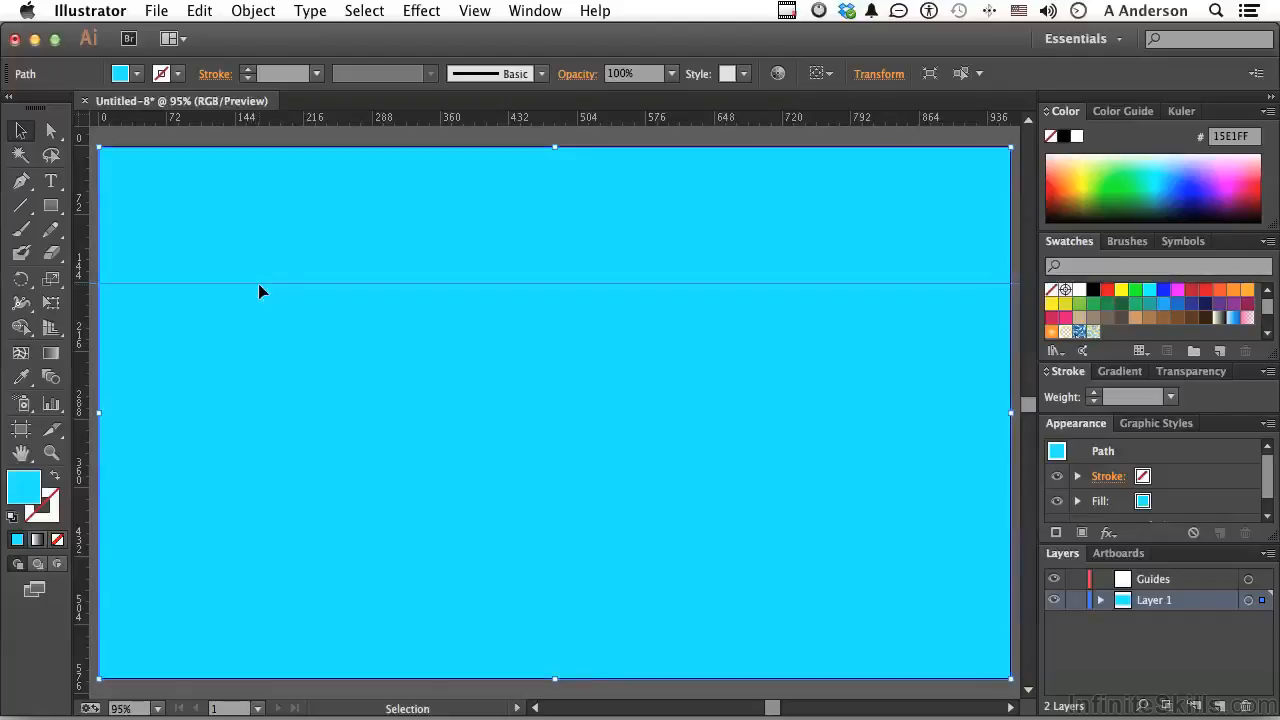
{"action": "left_click", "coordinate": [258, 284]}
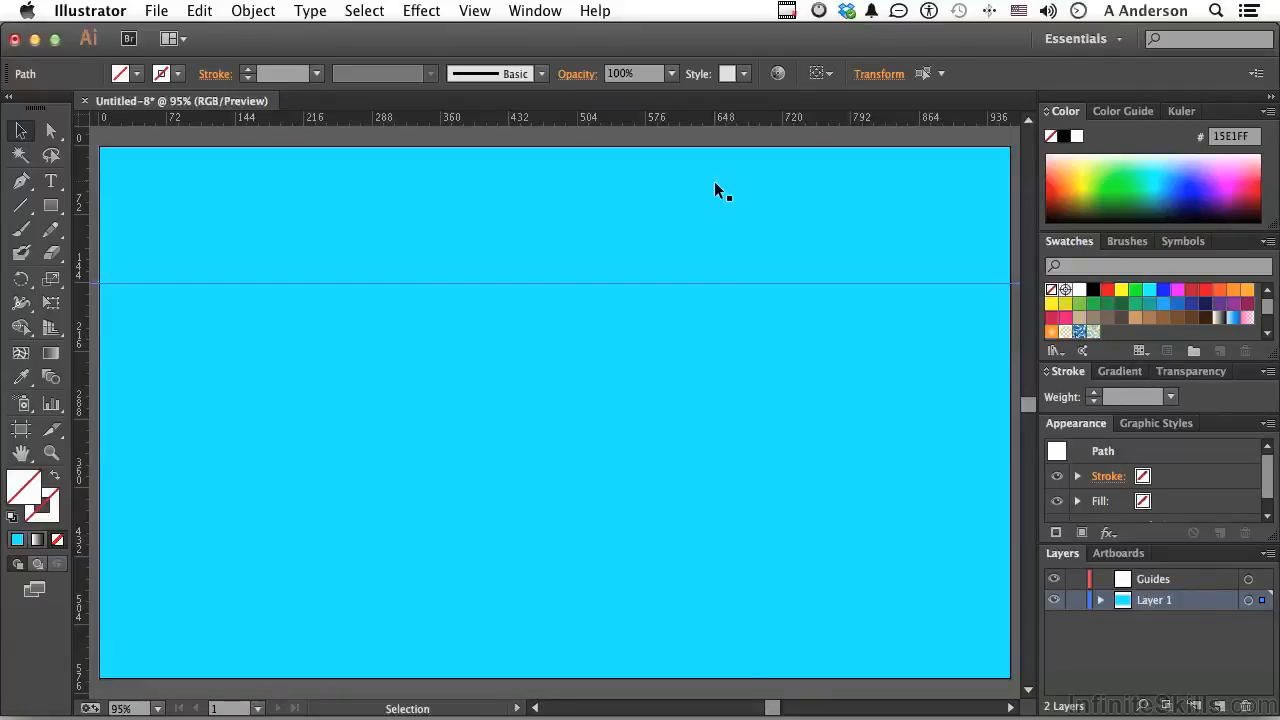
{"action": "left_click", "coordinate": [479, 12]}
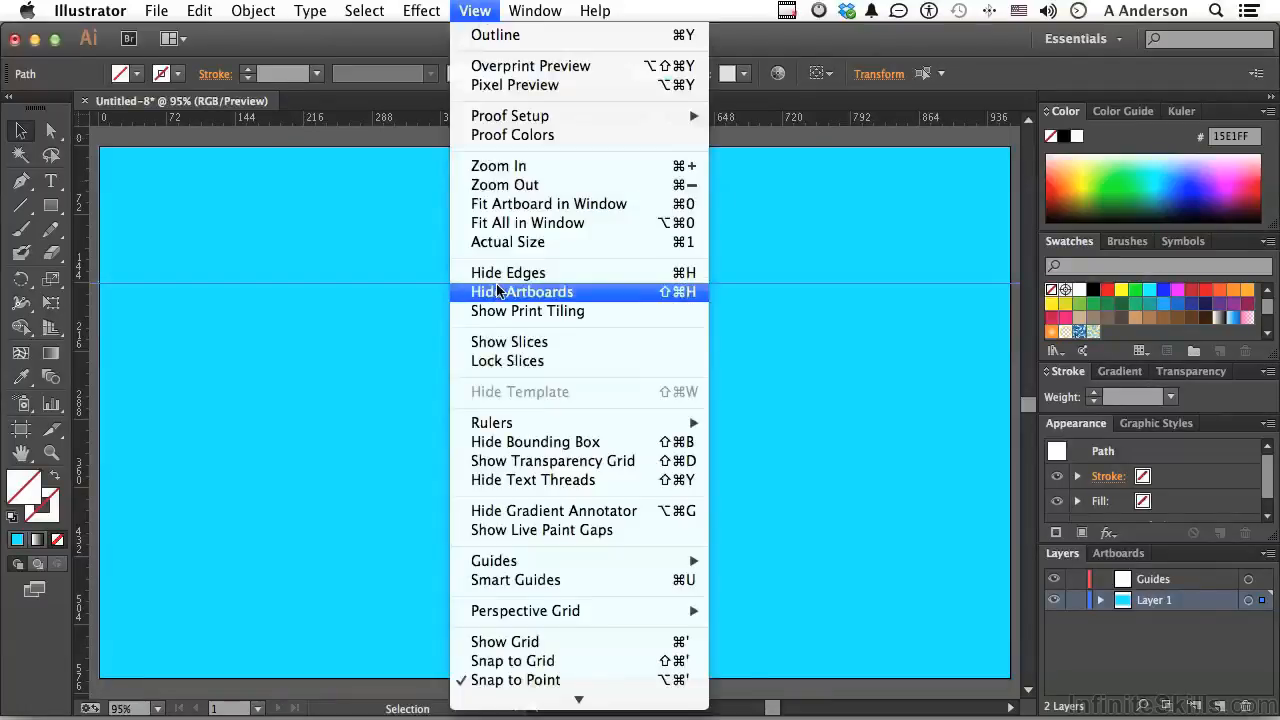
{"action": "mouse_move", "coordinate": [525, 567]}
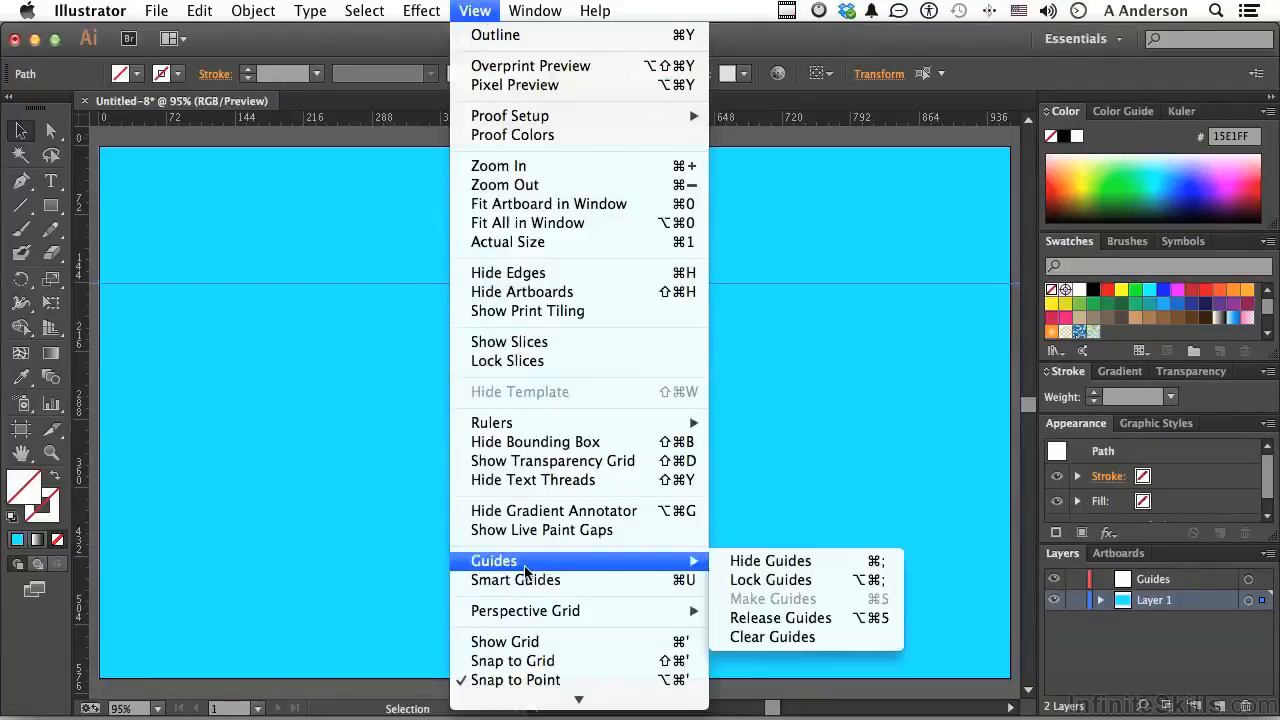
{"action": "left_click", "coordinate": [855, 621]}
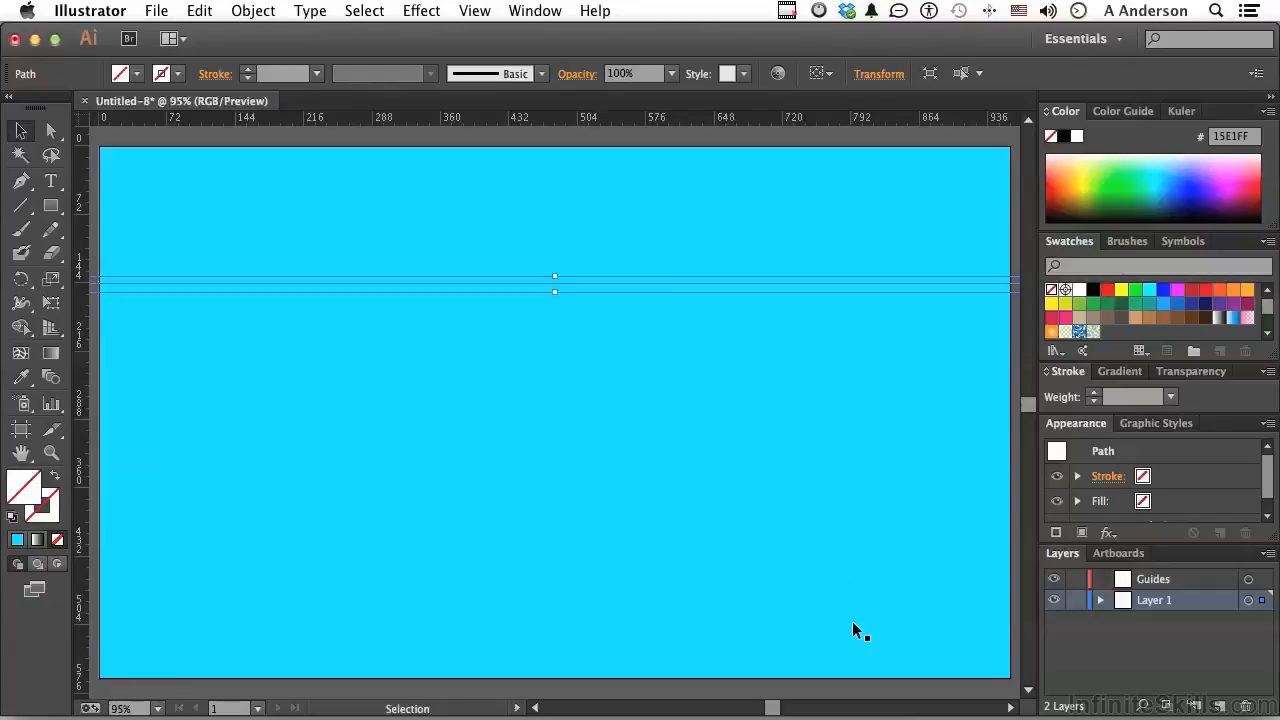
Cut the cyan rectangle along the released line with Divide Objects Below
{"action": "left_click", "coordinate": [253, 12]}
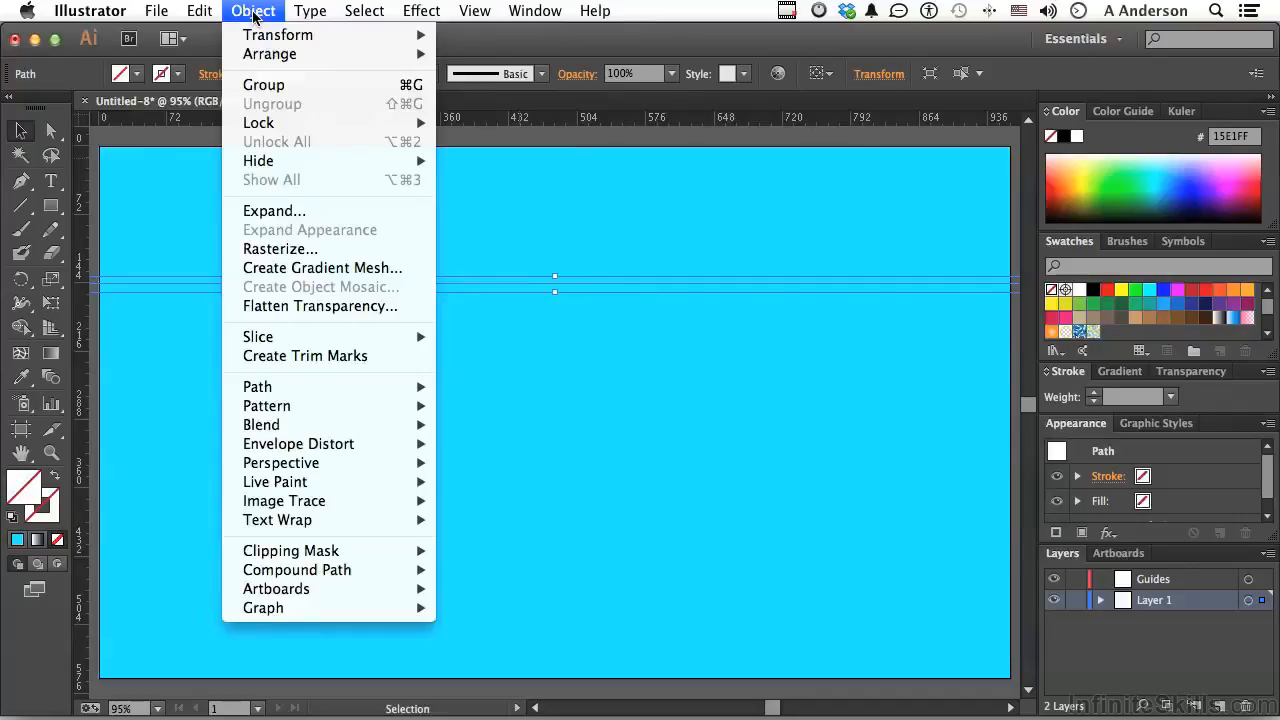
{"action": "mouse_move", "coordinate": [311, 393]}
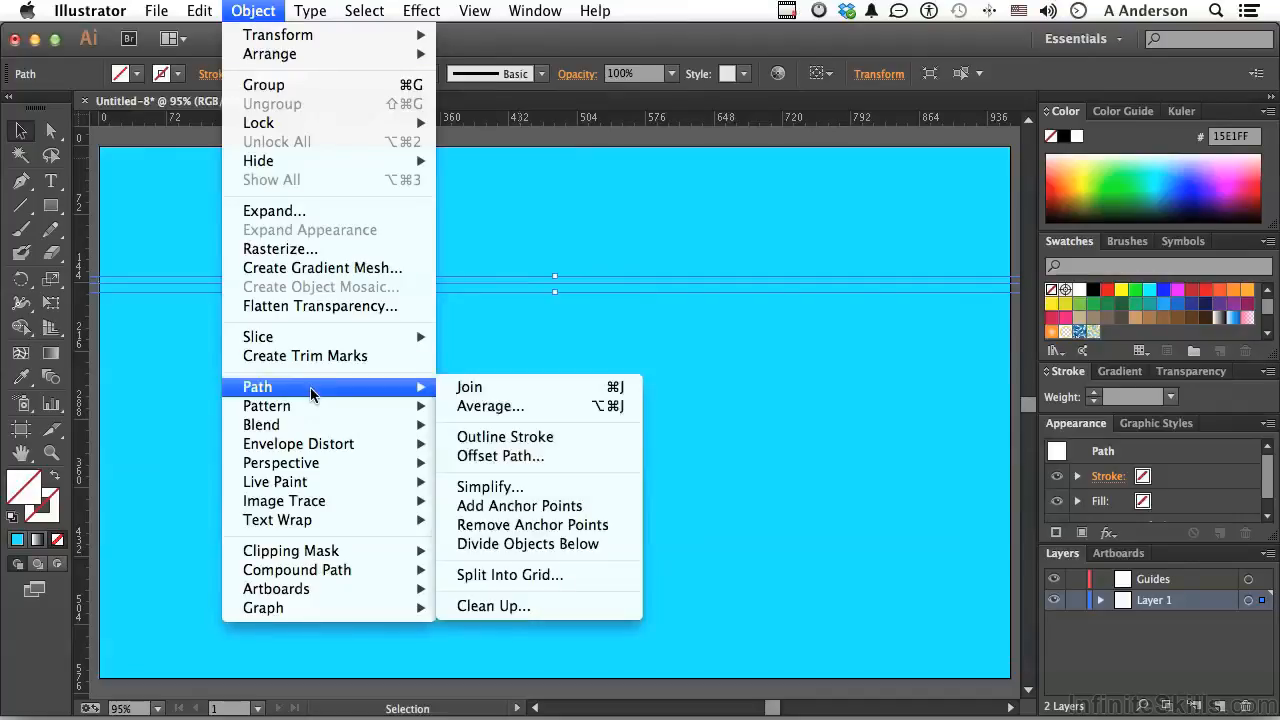
{"action": "left_click", "coordinate": [573, 546]}
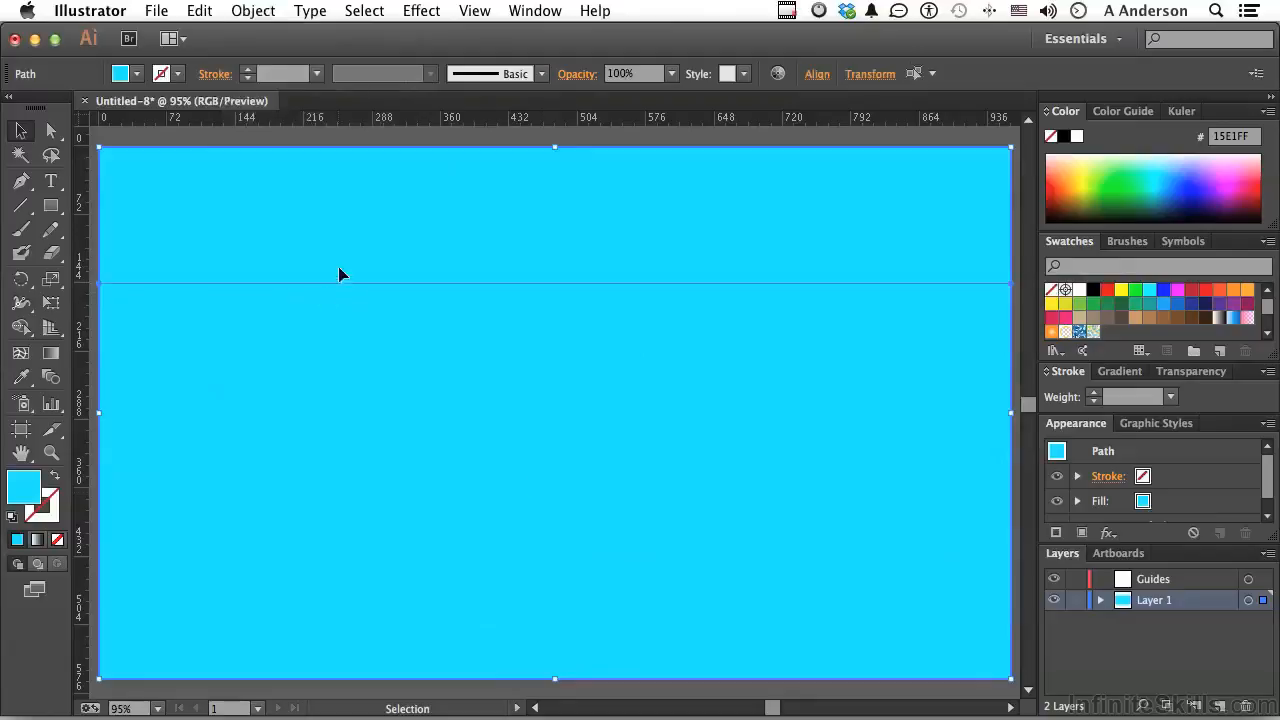
Select the upper and lower cyan pieces individually, and move the lower piece diagonally down and to the right, away from the upper one
{"action": "left_click", "coordinate": [312, 204], "text": "shift"}
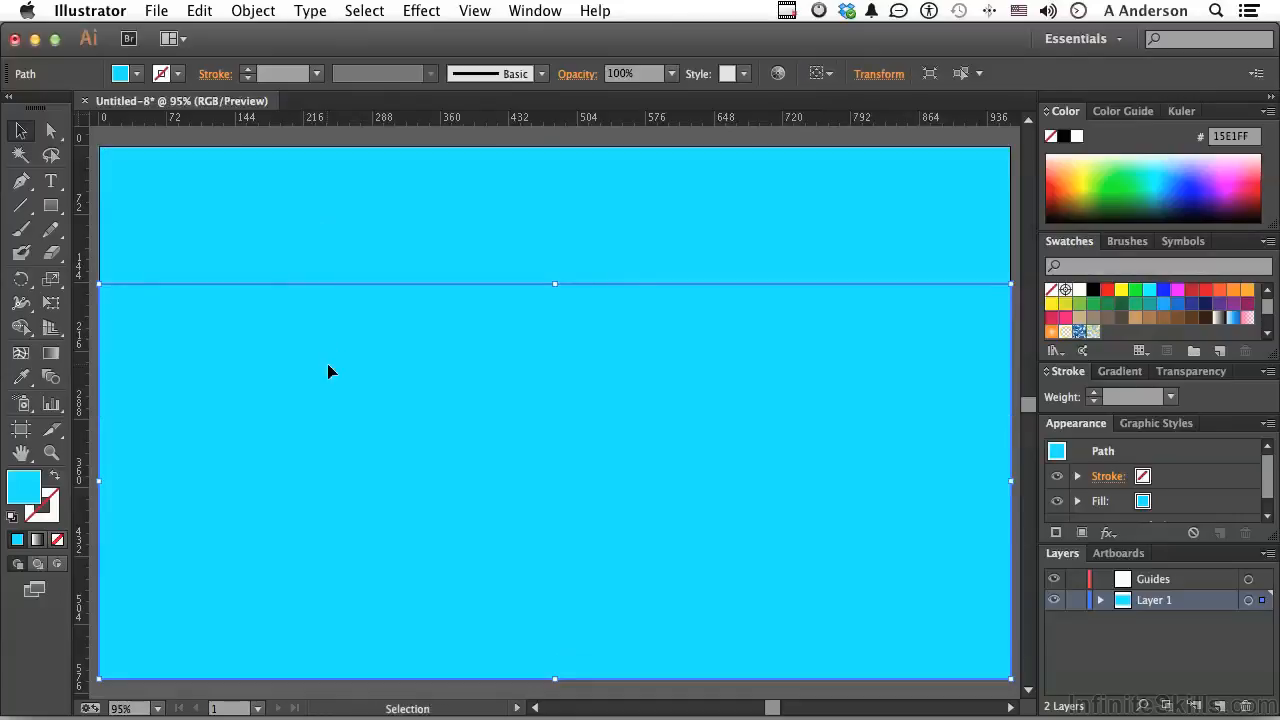
{"action": "left_click", "coordinate": [334, 255]}
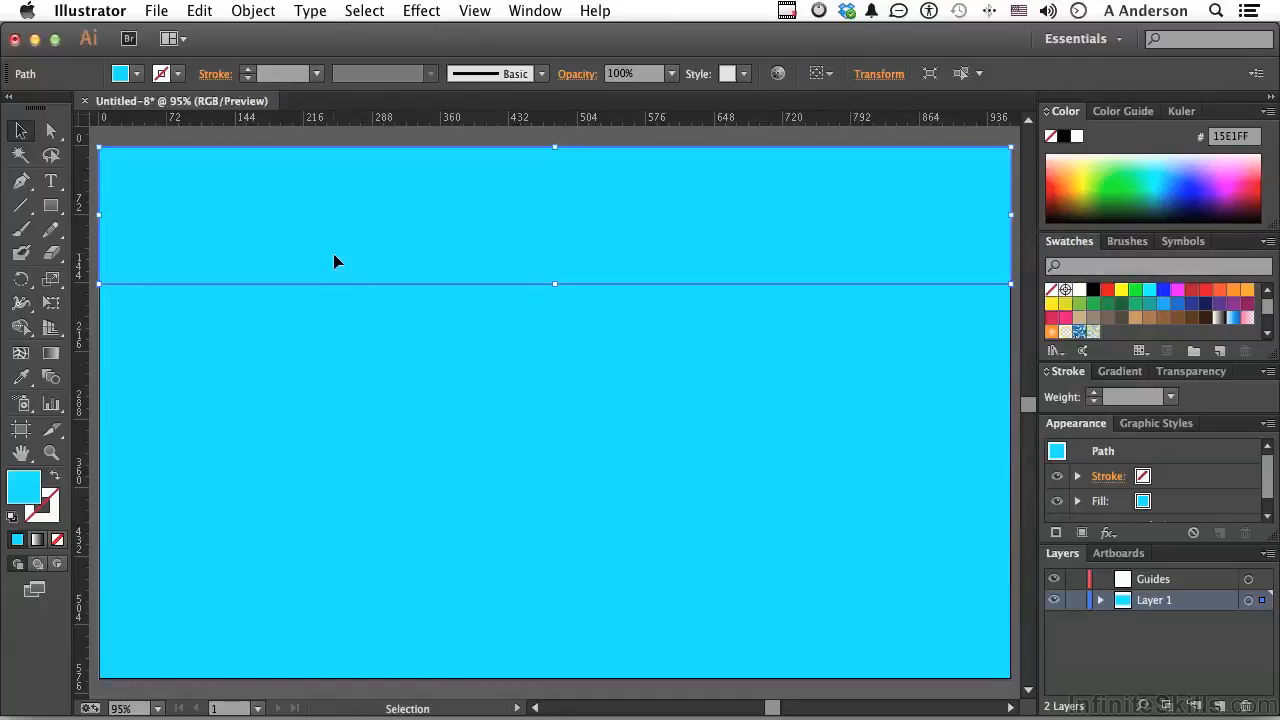
{"action": "left_click_drag", "start_coordinate": [373, 381], "coordinate": [410, 417]}
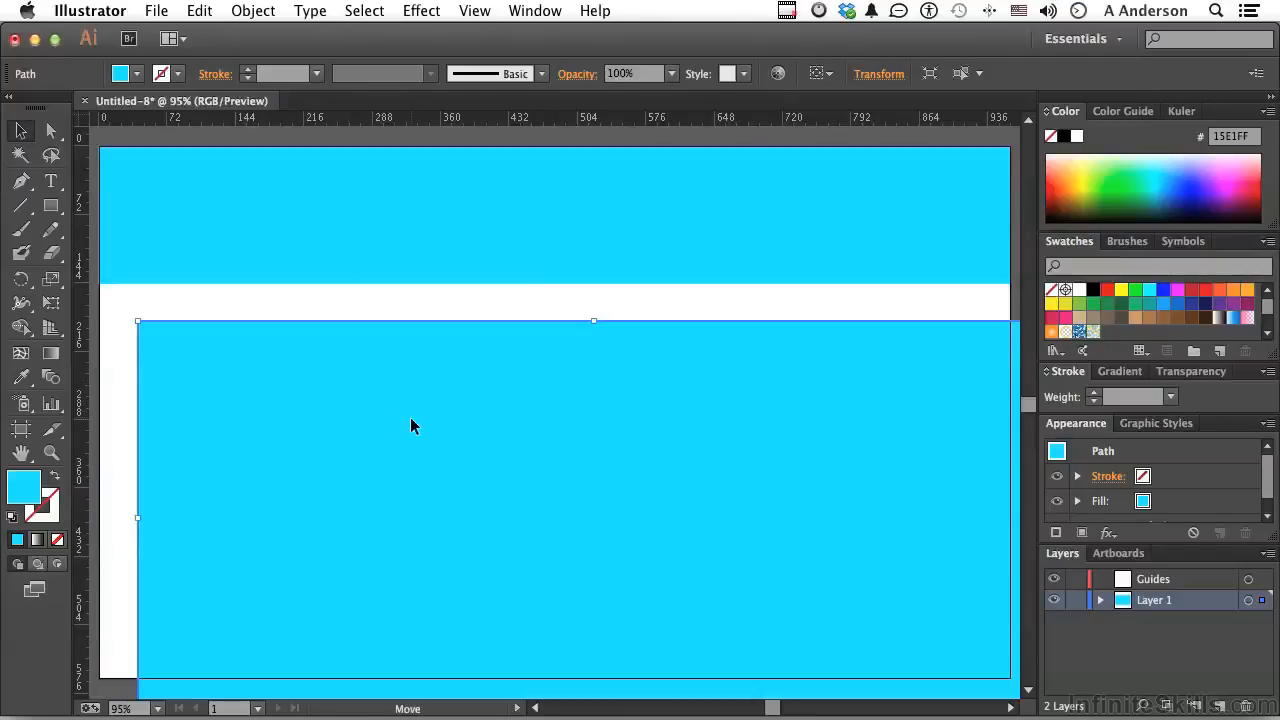